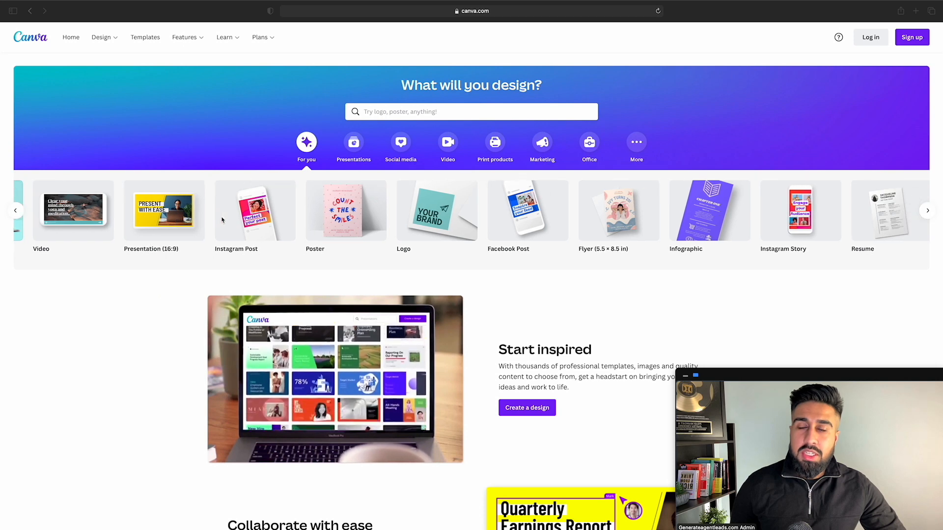
Look through the Canva home page, including the design types, the template showcase and the Free, Pro and Enterprise overview.
scroll(249, 215, "right", 2)
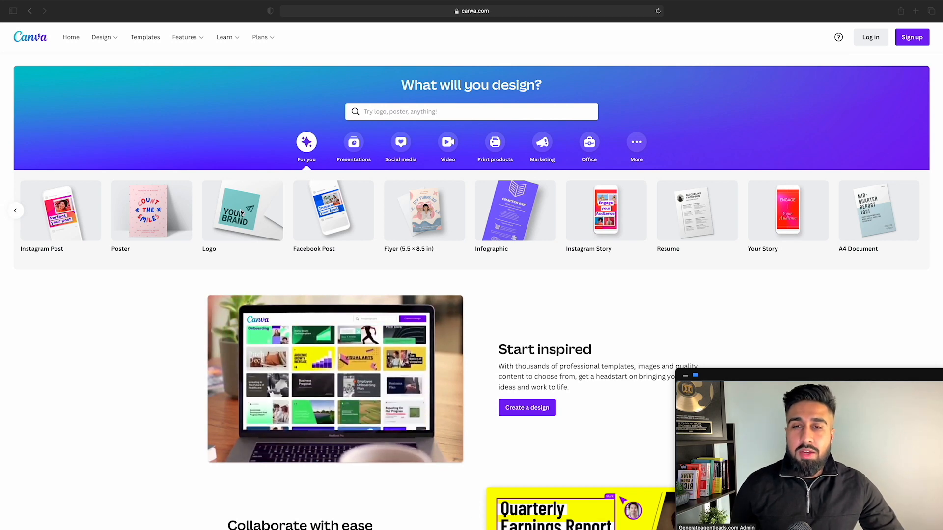
scroll(240, 212, "down", 1)
scroll(241, 212, "down", 5)
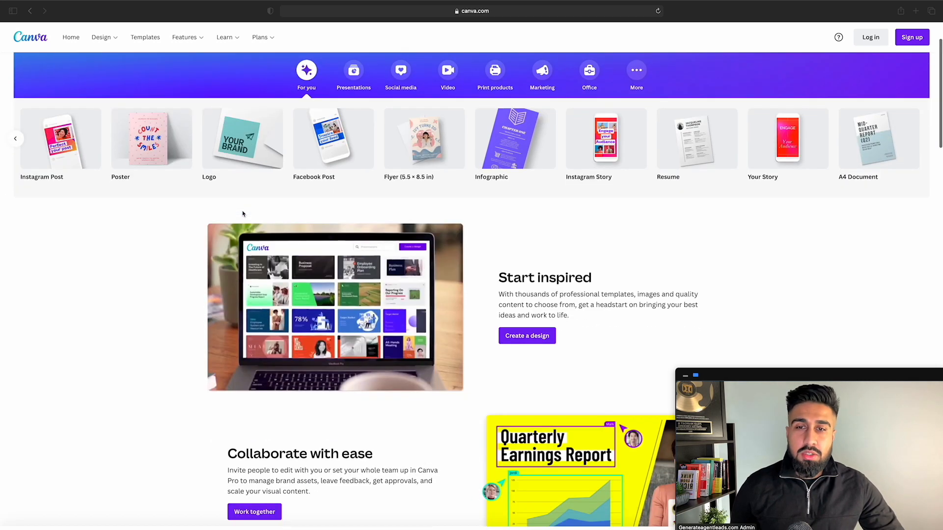
scroll(307, 194, "down", 8)
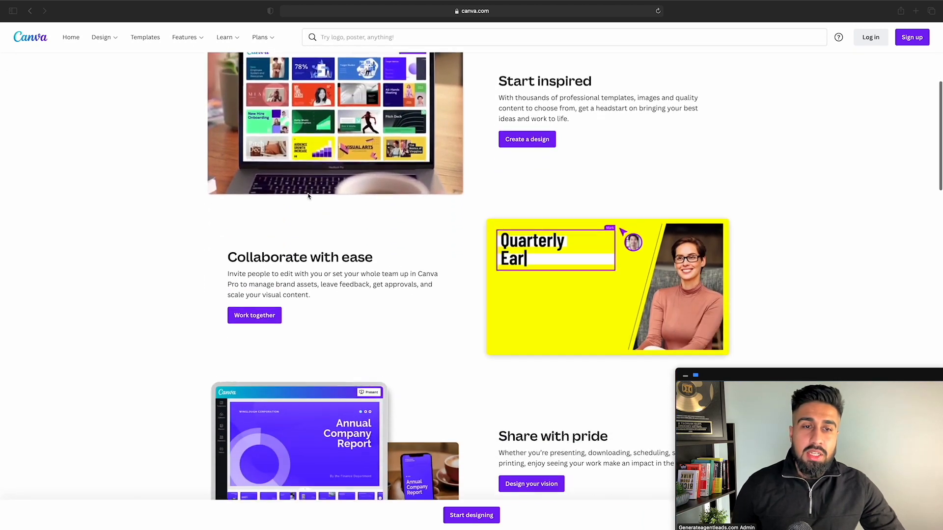
scroll(308, 196, "down", 8)
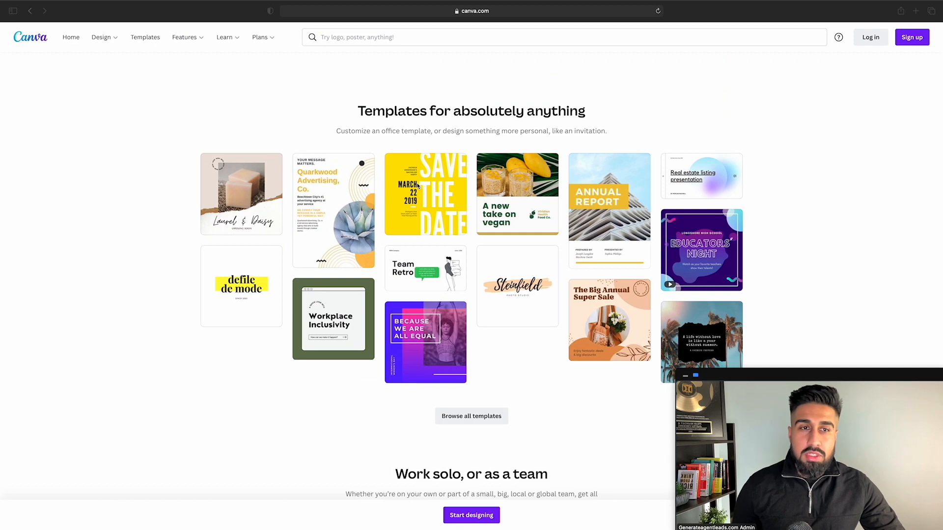
scroll(418, 185, "down", 20)
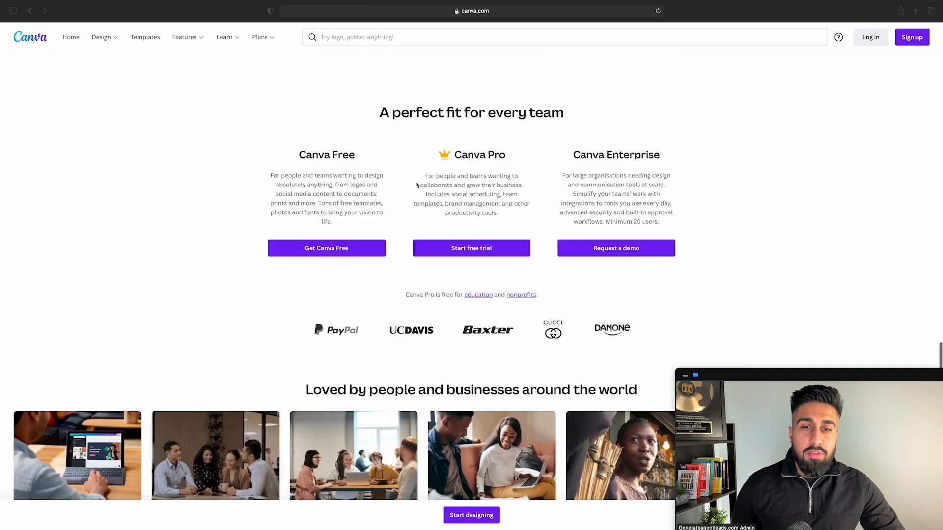
scroll(417, 185, "down", 10)
scroll(415, 183, "up", 20)
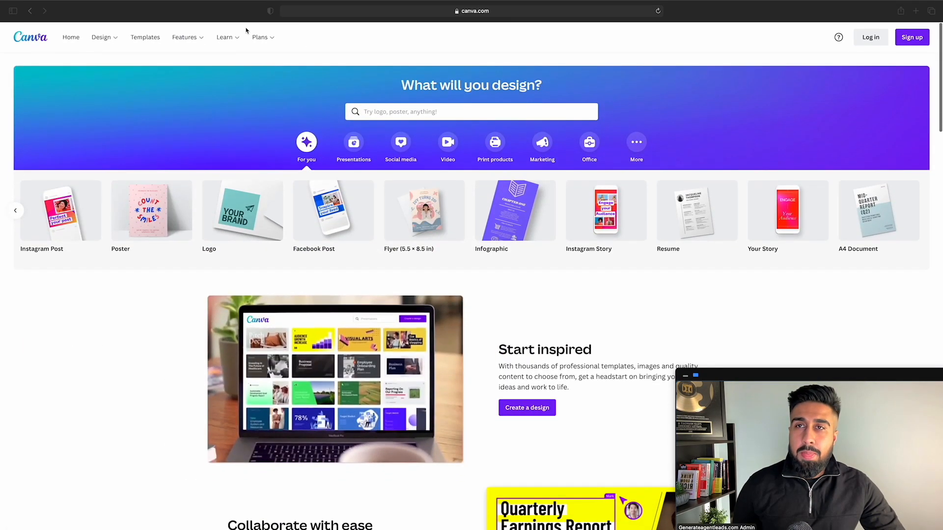
Open the Canva pricing page and compare what the Free, Pro and Enterprise plans offer.
left_click(272, 38)
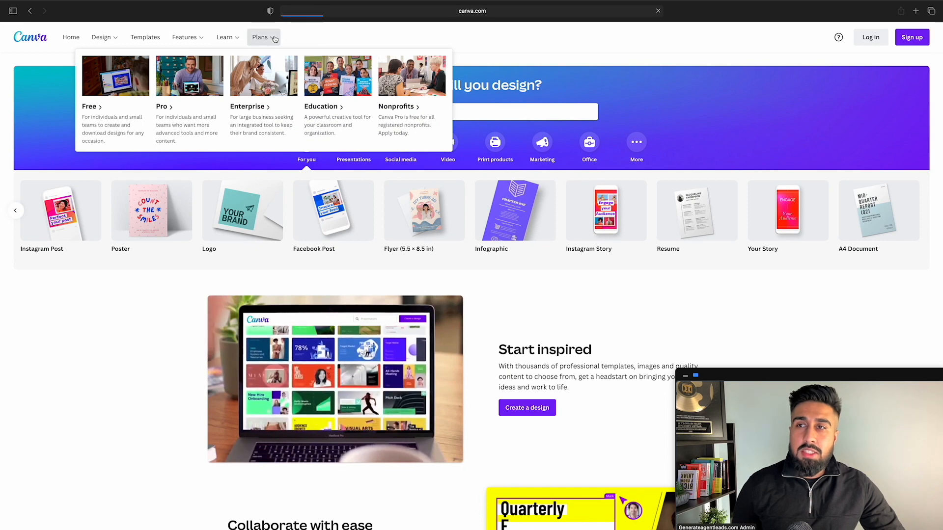
scroll(293, 212, "down", 3)
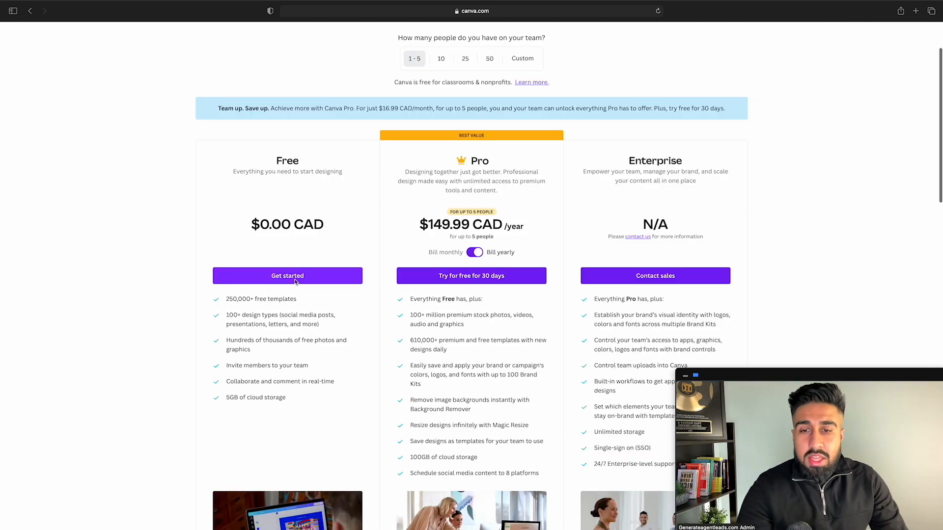
scroll(292, 287, "down", 6)
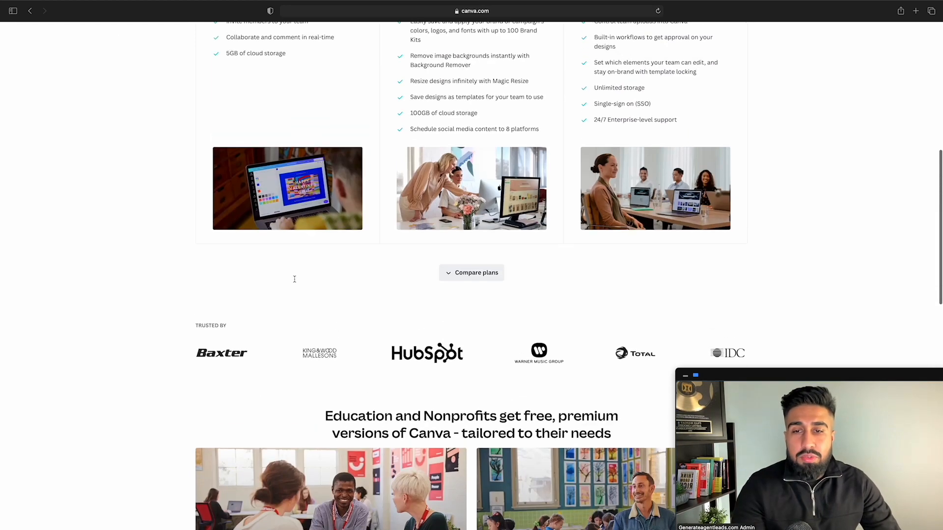
scroll(294, 281, "up", 7)
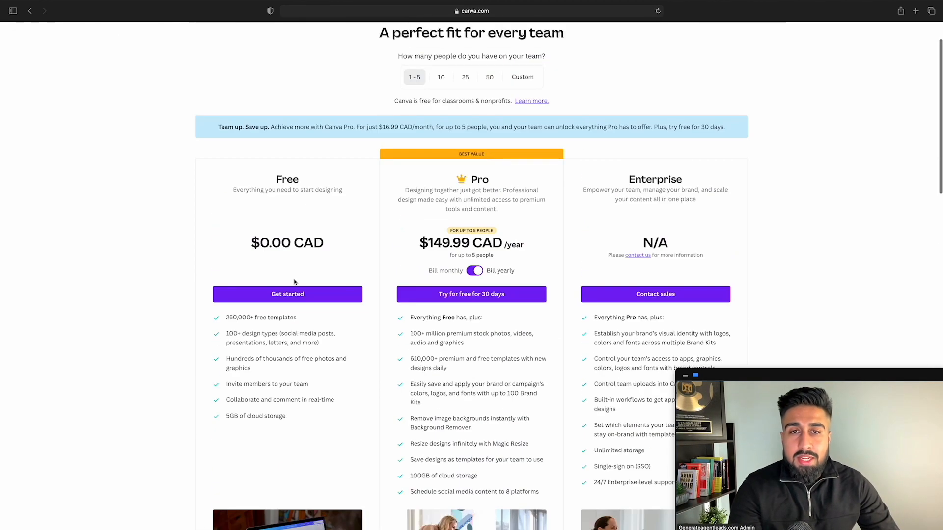
Switch the Pro plan's price to monthly billing and examine its feature list against the other plans.
left_click(475, 271)
scroll(479, 271, "up", 2)
scroll(478, 313, "down", 3)
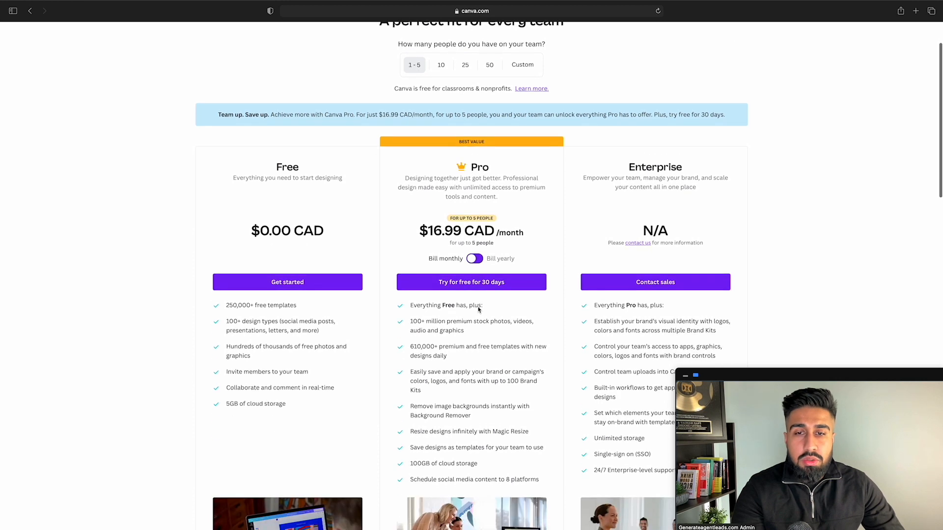
scroll(474, 314, "down", 1)
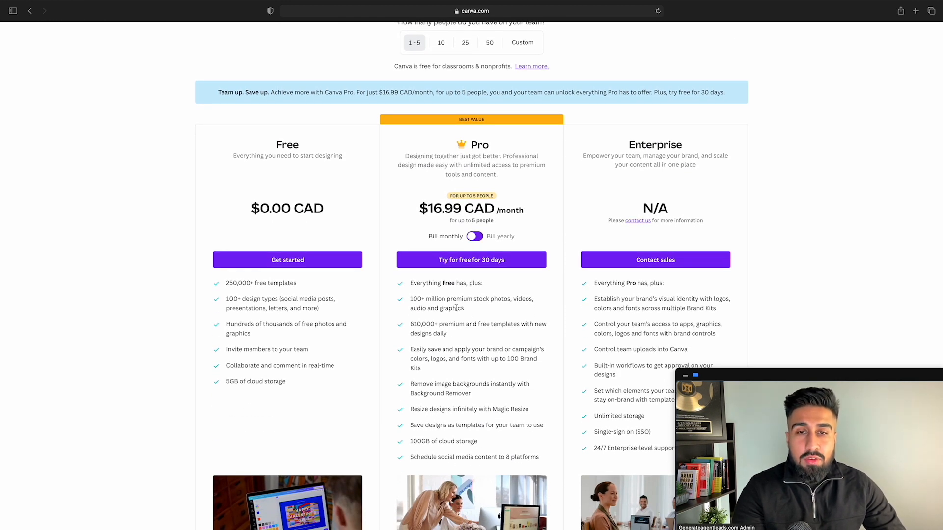
scroll(415, 303, "up", 1)
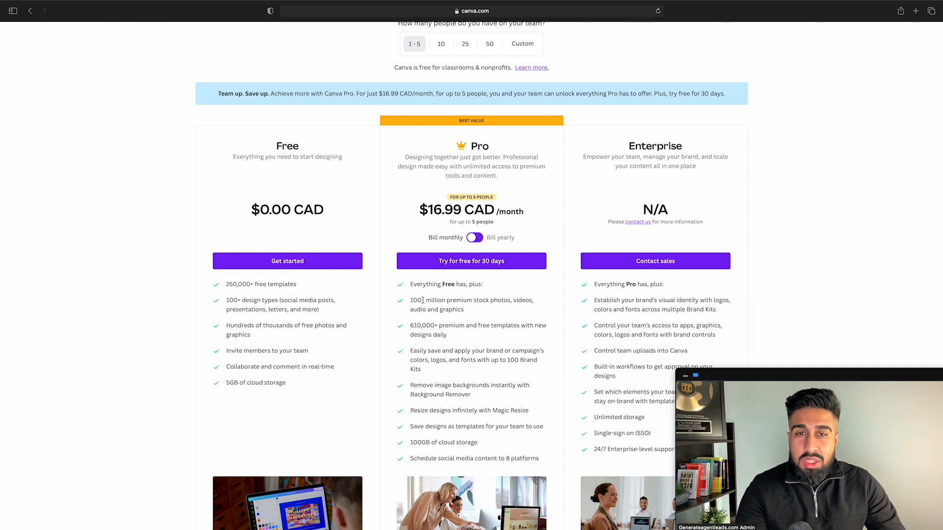
scroll(429, 299, "down", 2)
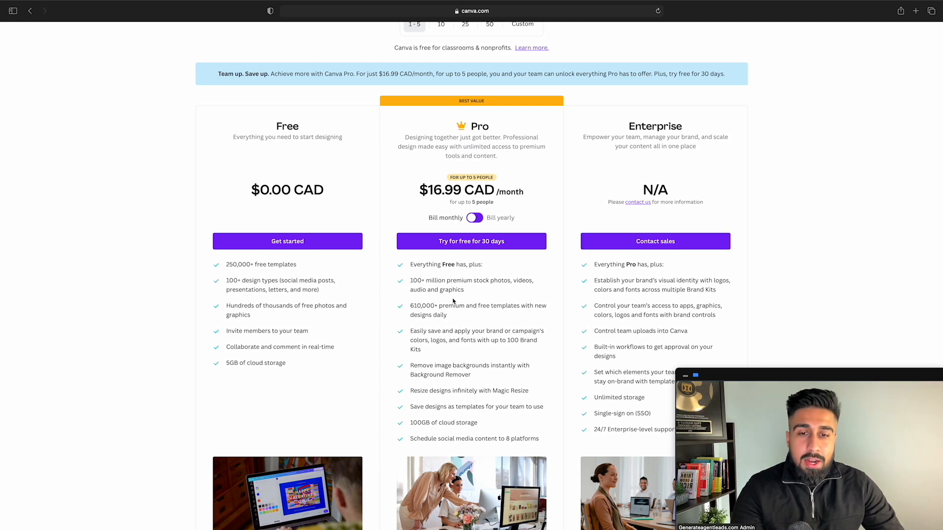
scroll(453, 301, "down", 3)
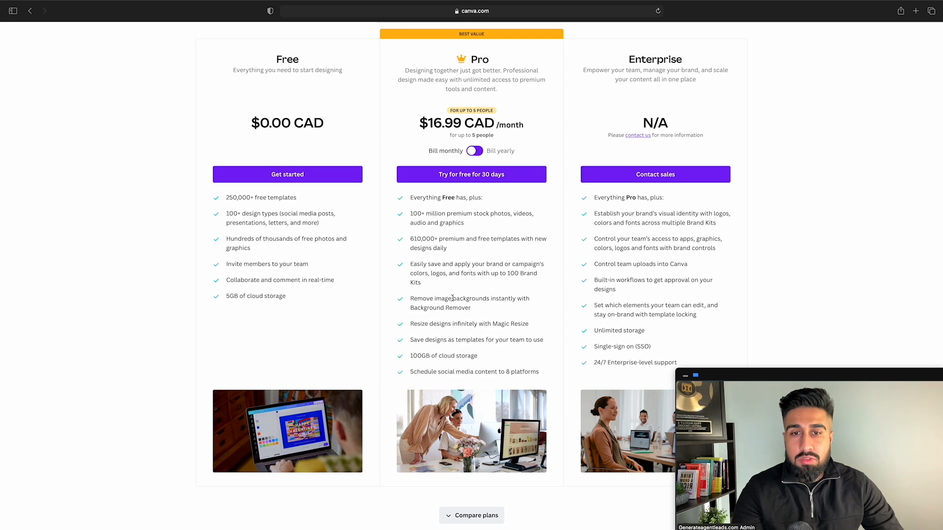
scroll(453, 298, "down", 5)
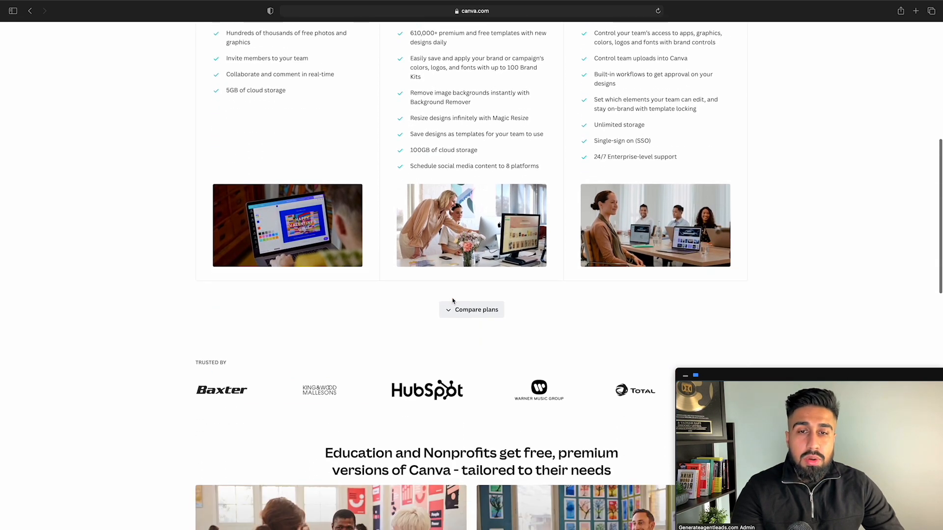
scroll(509, 305, "up", 2)
scroll(509, 305, "up", 4)
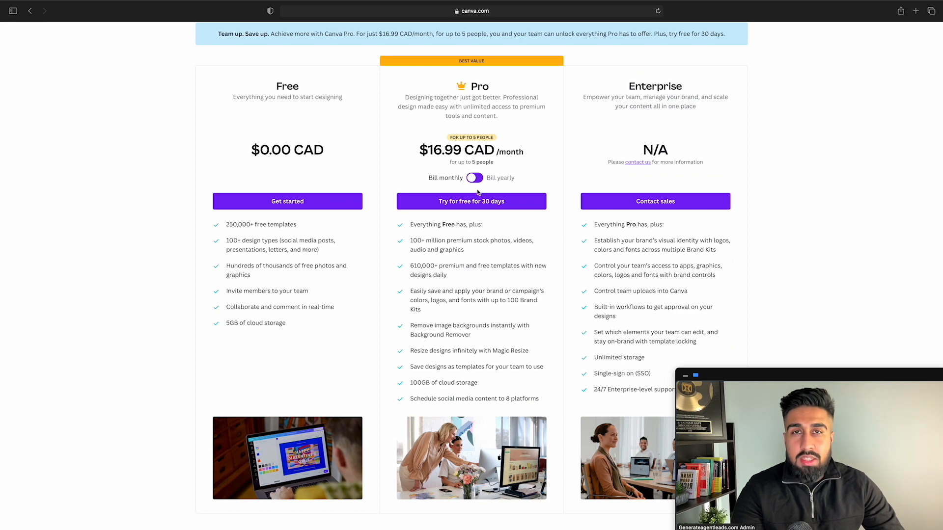
scroll(476, 192, "up", 4)
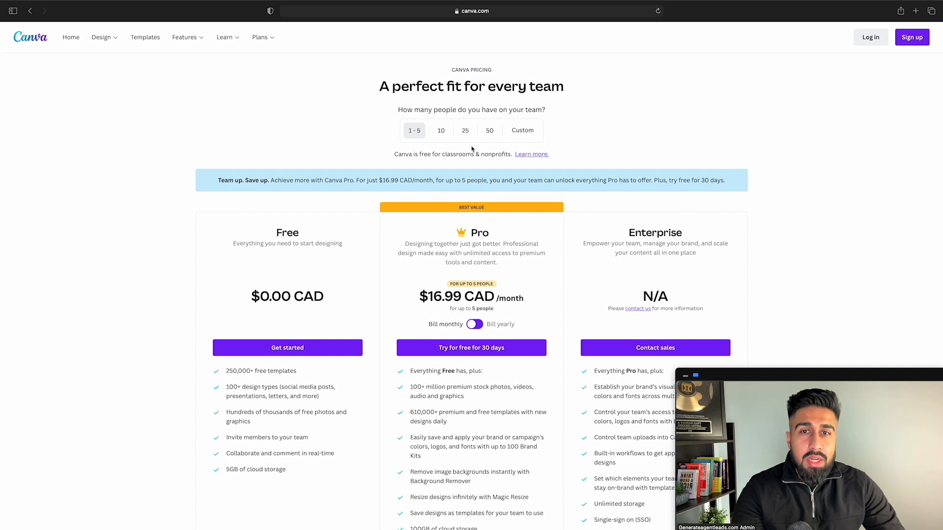
Log in to the account with the saved e-mail and password and go to the account's home page.
left_click(871, 37)
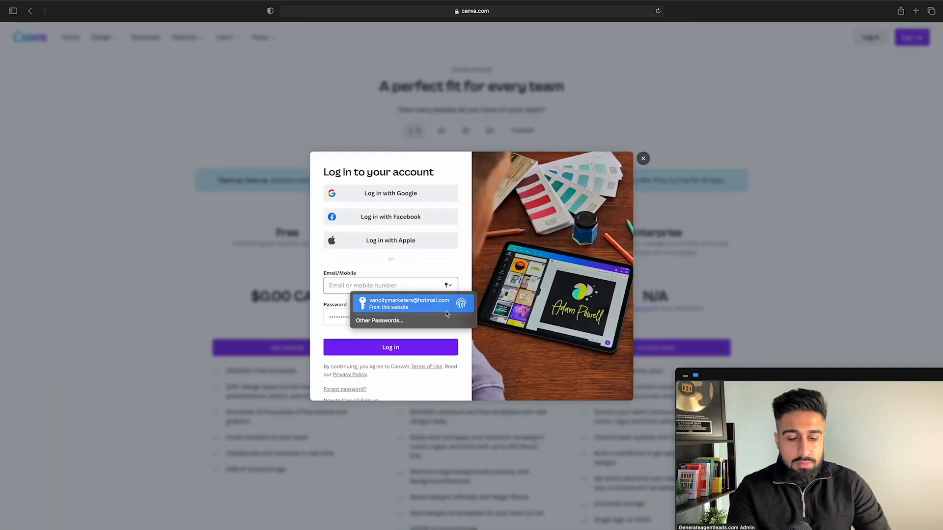
left_click(446, 311)
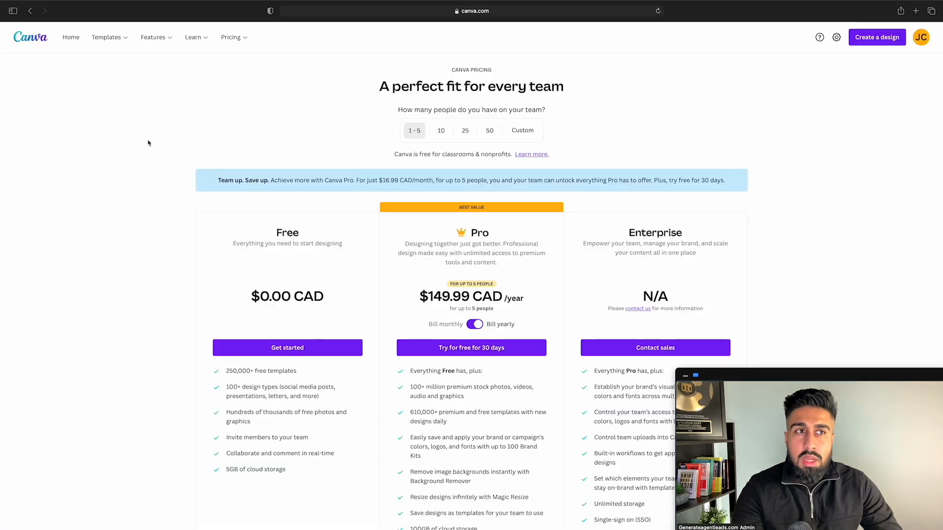
left_click(71, 38)
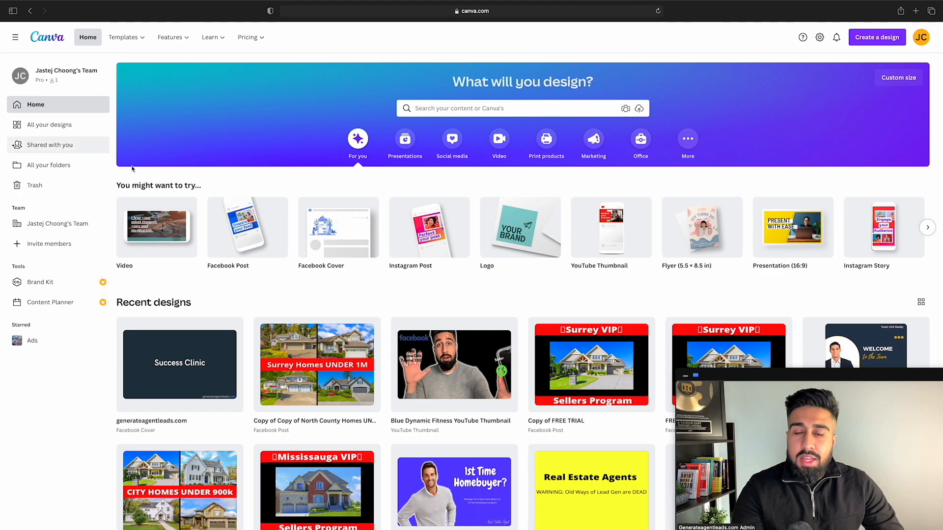
Look through the recent designs on the home page.
scroll(402, 243, "down", 6)
scroll(401, 243, "down", 9)
scroll(402, 240, "down", 7)
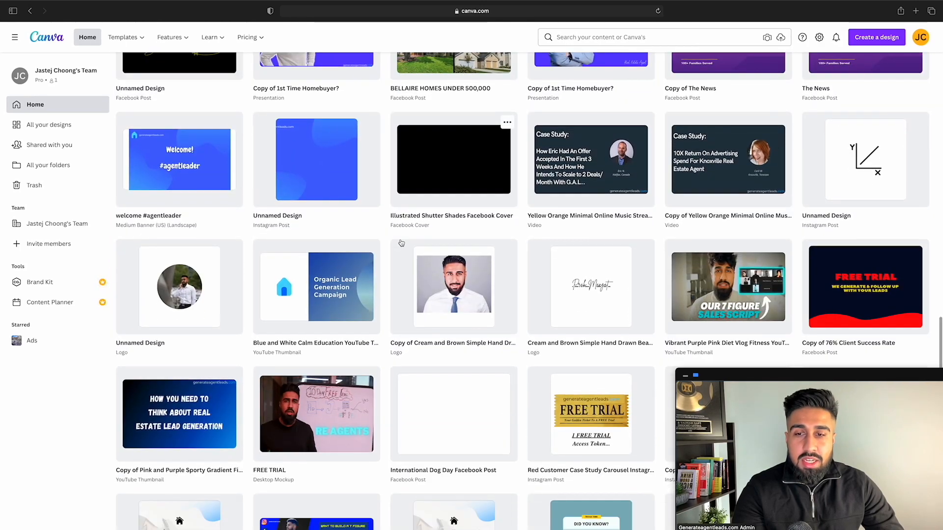
scroll(401, 244, "down", 4)
scroll(402, 243, "up", 20)
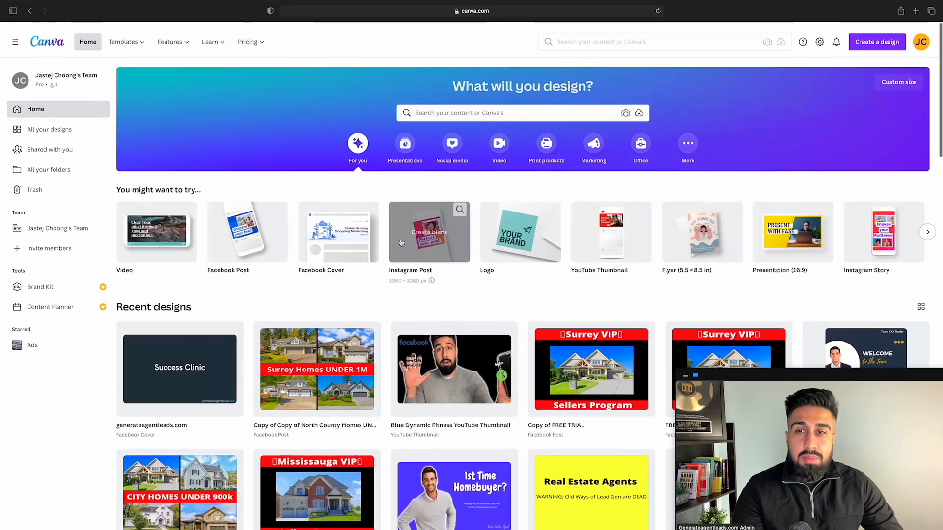
scroll(401, 246, "down", 4)
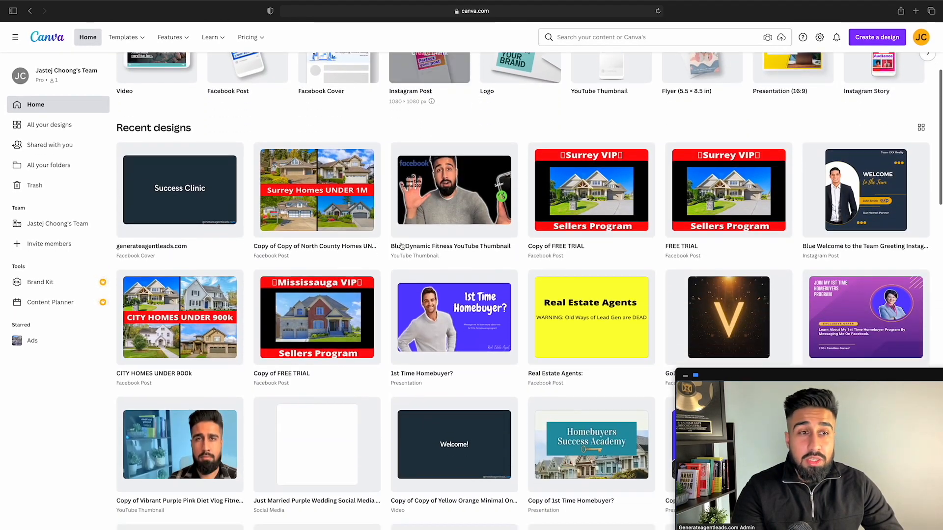
scroll(401, 246, "up", 4)
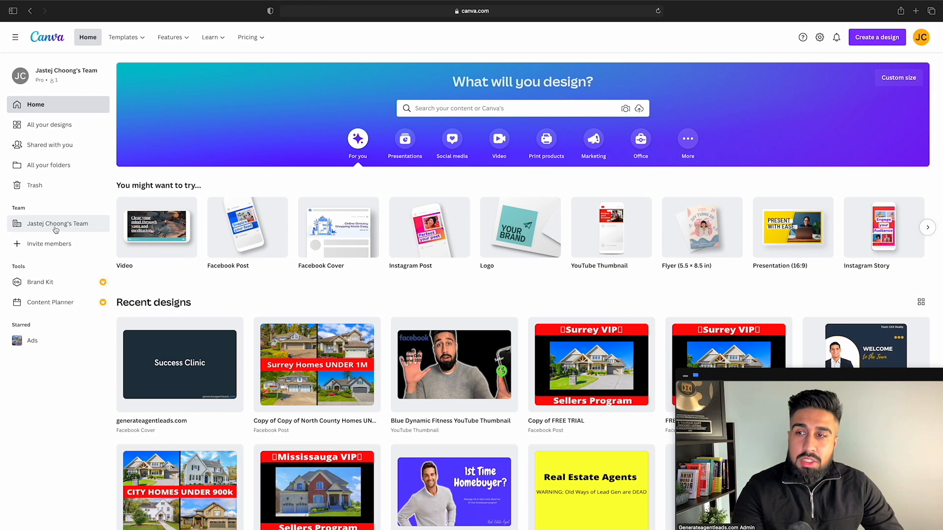
View all own designs, check the designs shared with the account, and return to the full design list.
left_click(51, 124)
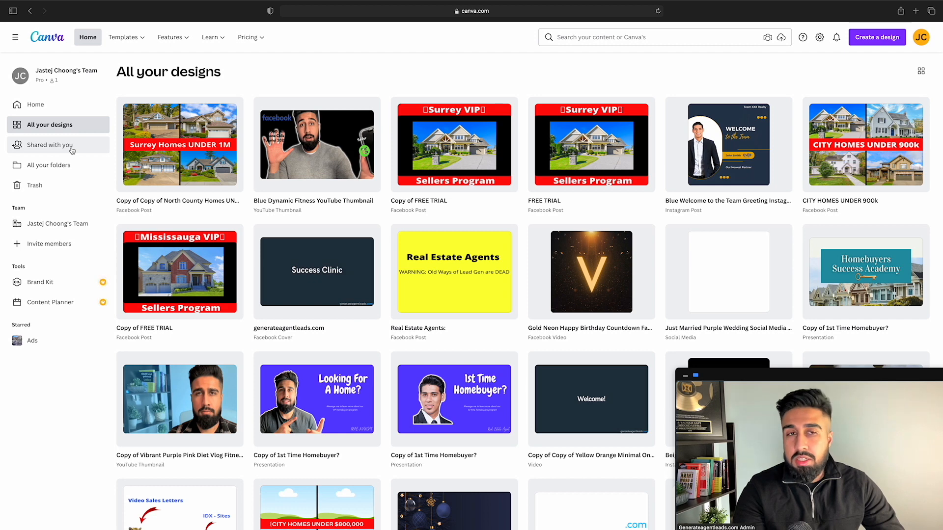
left_click(72, 148)
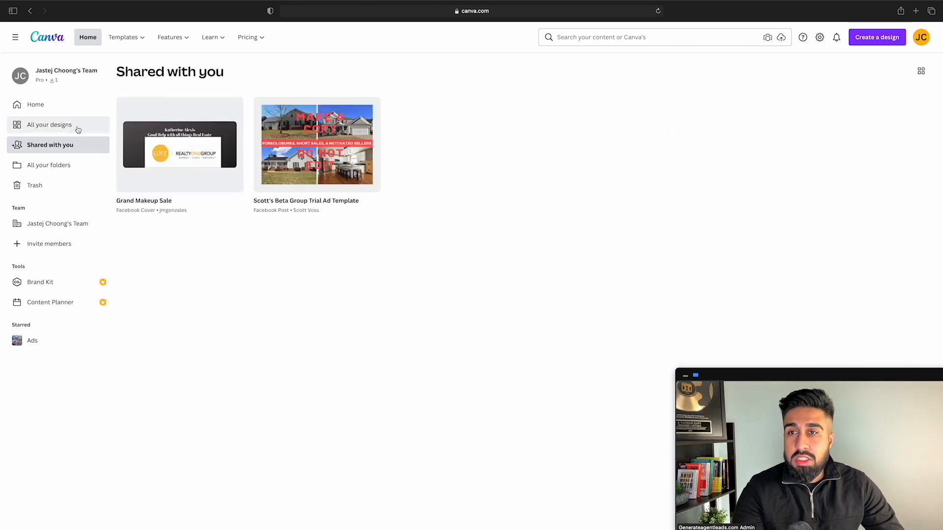
left_click(74, 129)
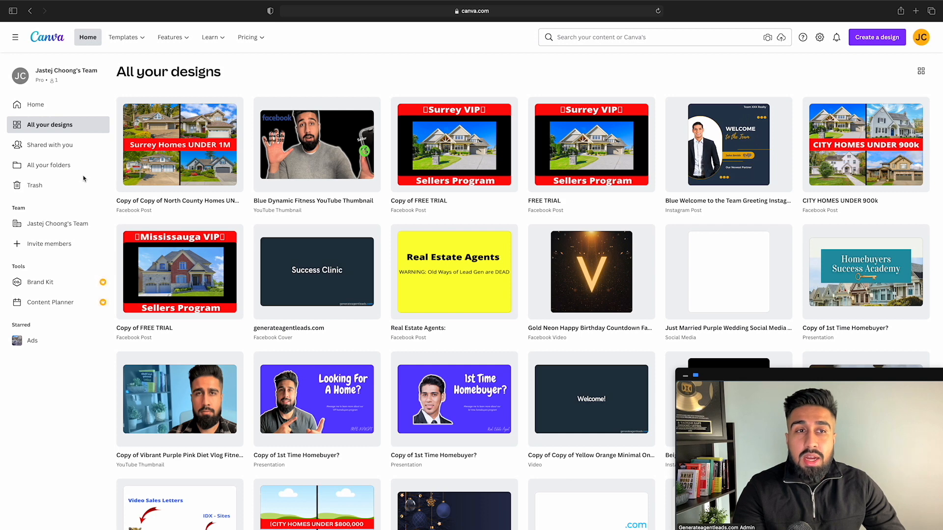
Open the "Blue Welcome to the Team Greeting Instagram Post" design for a look and return to the home page.
left_click(746, 153)
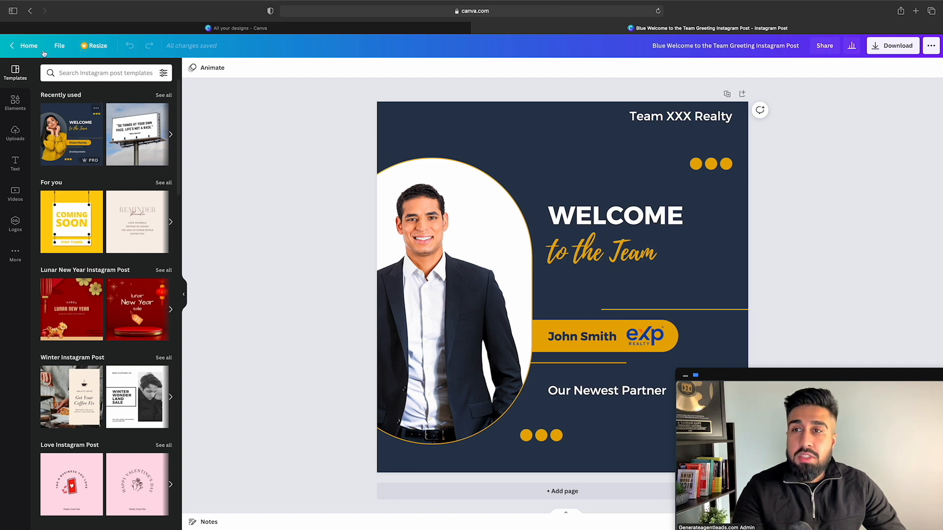
left_click(29, 11)
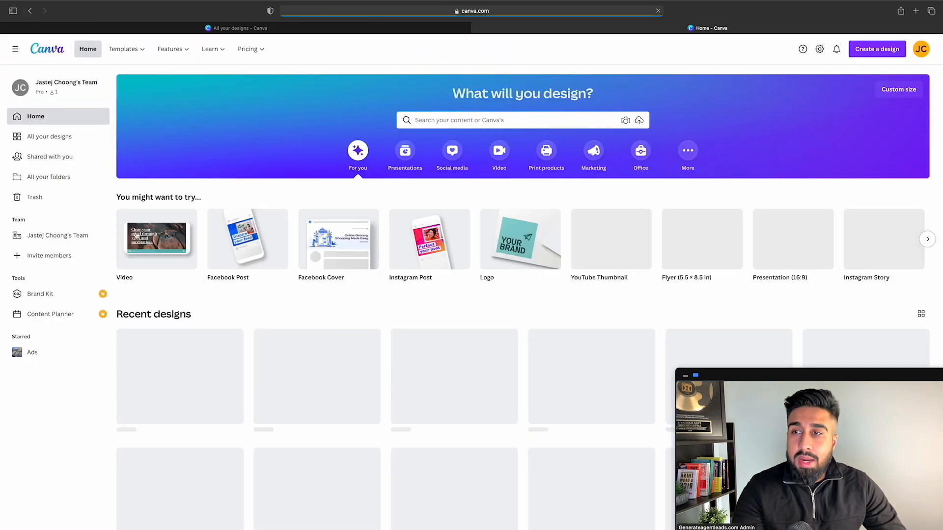
Open the Instagram Stories template collection under social media and look over the page.
mouse_move(144, 53)
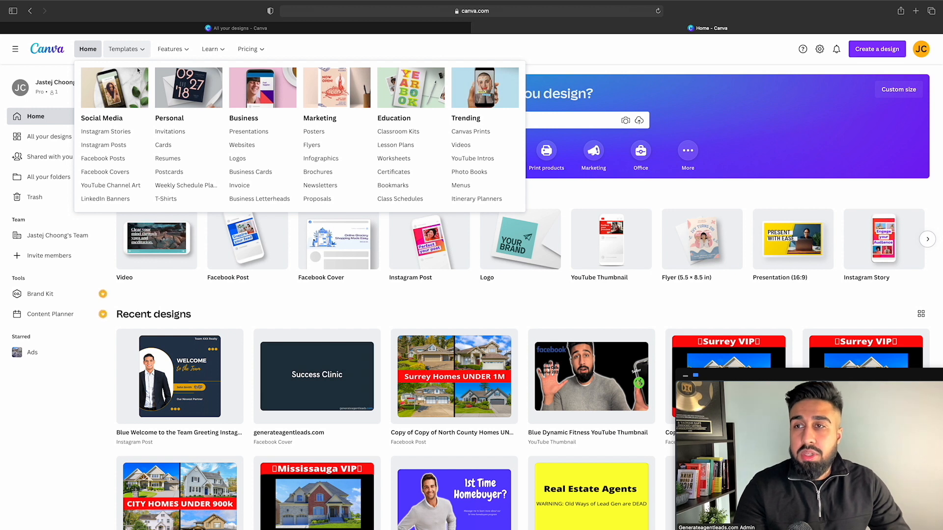
left_click(123, 132)
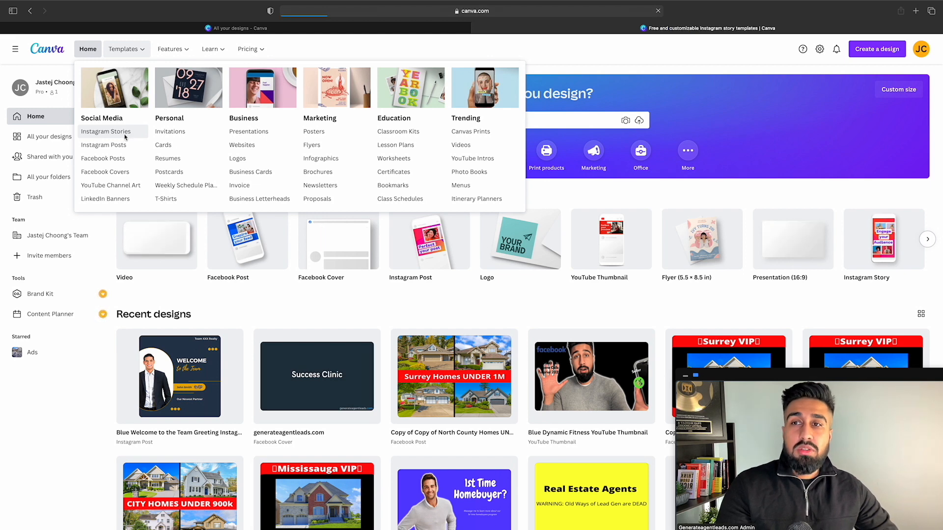
scroll(386, 231, "down", 2)
scroll(386, 230, "up", 2)
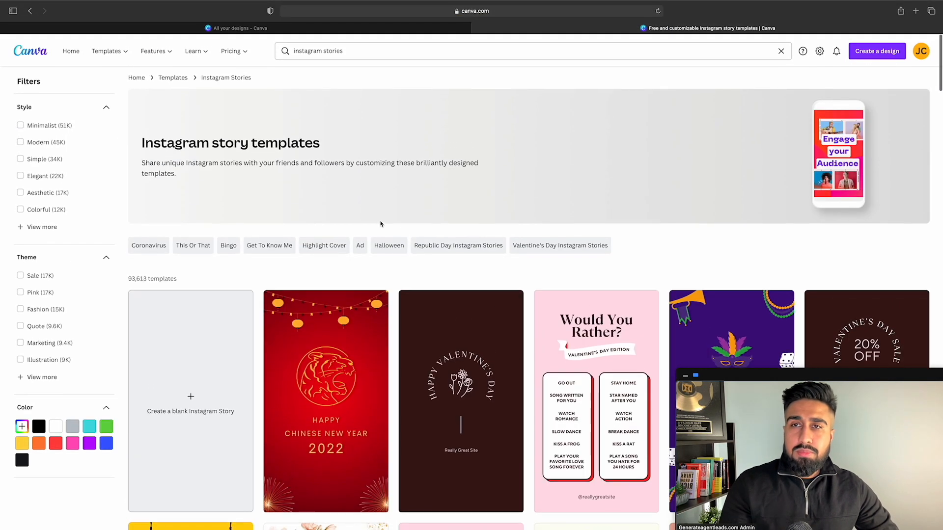
Search the templates for "open house".
left_click(416, 54)
type("open hous")
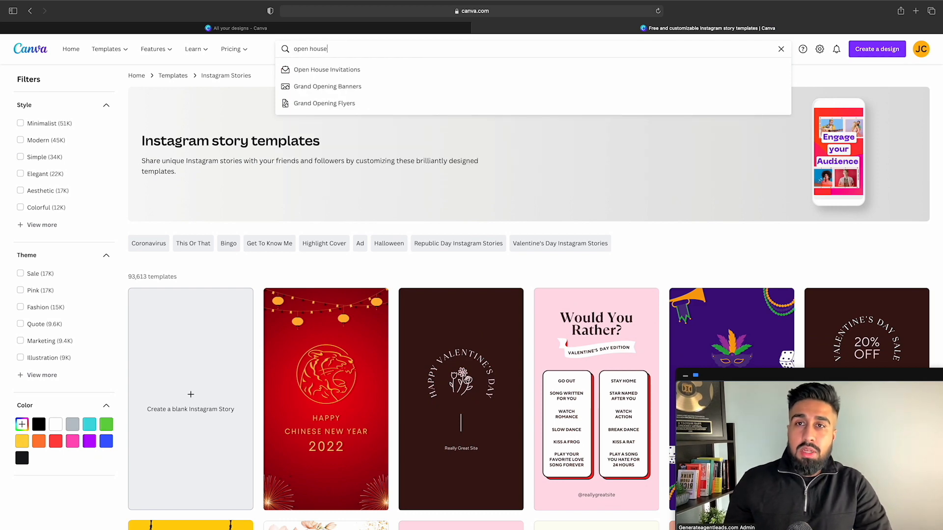
type("e")
key("Return")
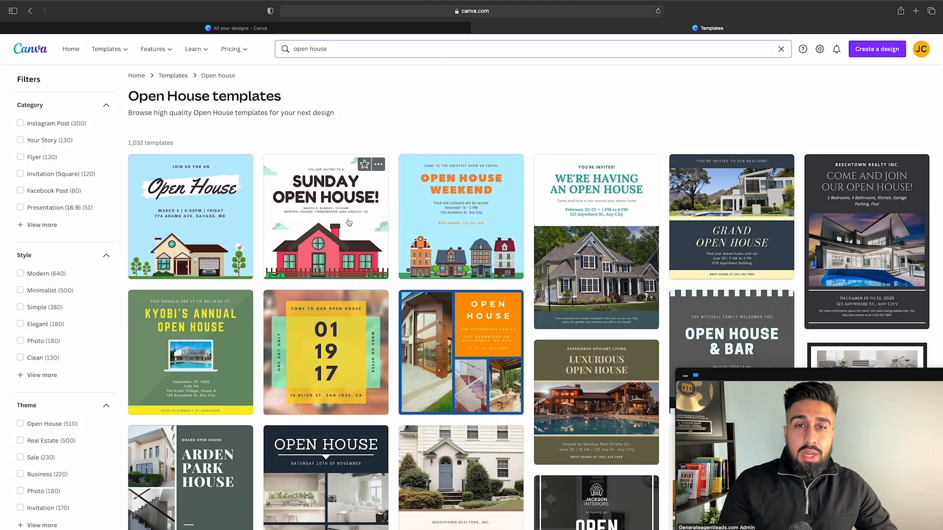
Look through the open house templates and filter them to the Your Story category.
scroll(608, 216, "down", 1)
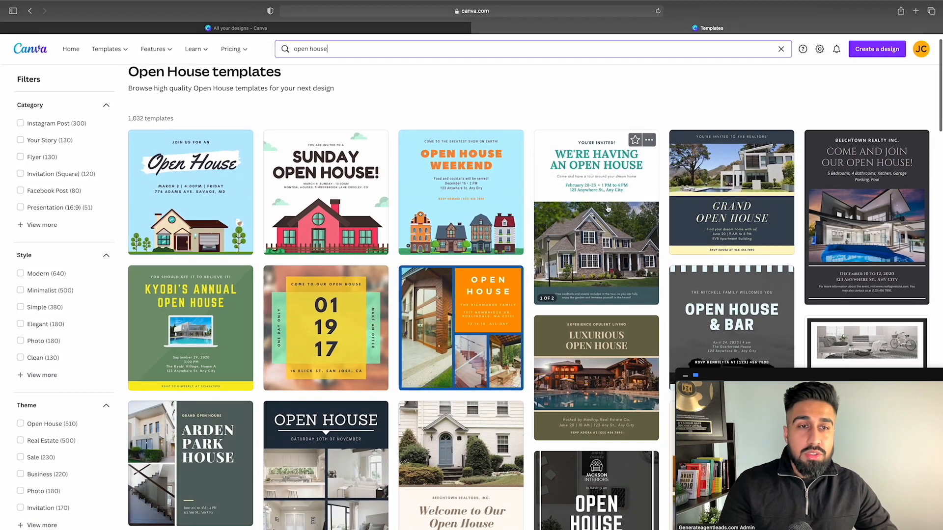
scroll(608, 209, "down", 2)
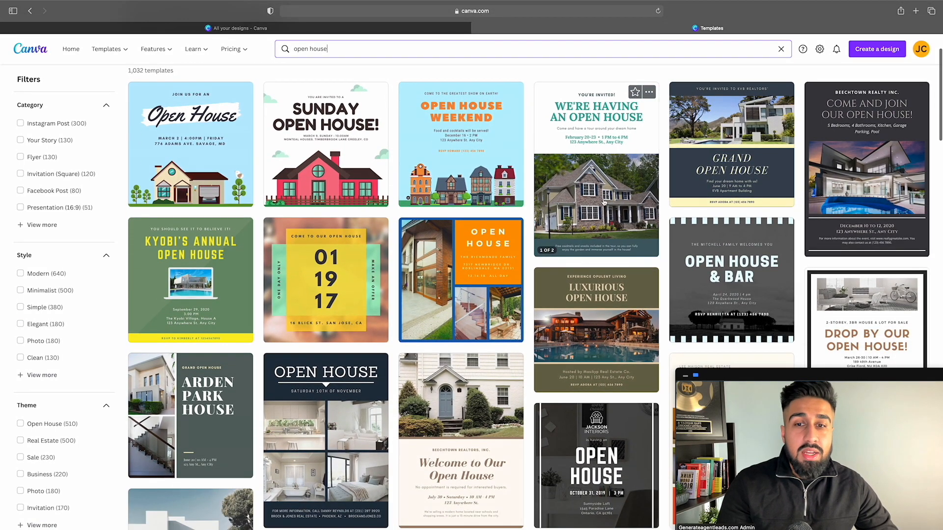
scroll(604, 201, "down", 5)
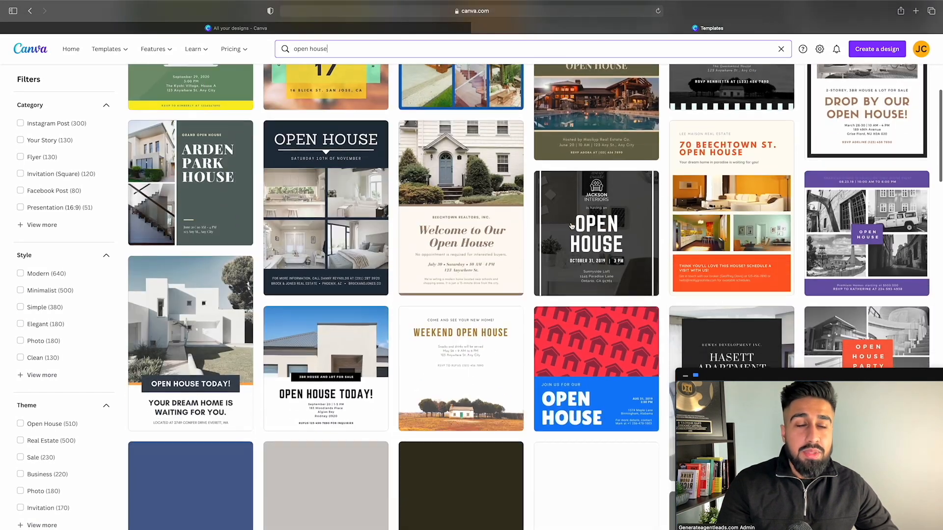
scroll(570, 226, "down", 6)
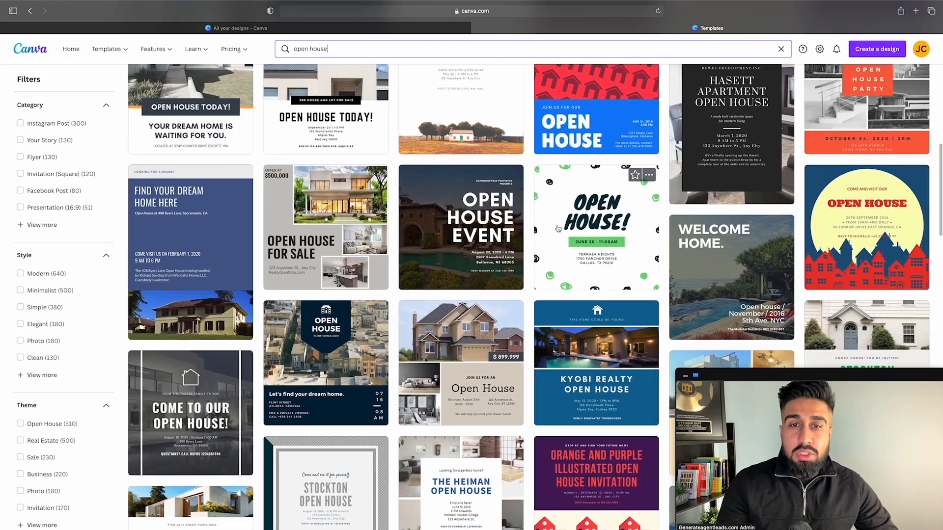
scroll(457, 235, "up", 10)
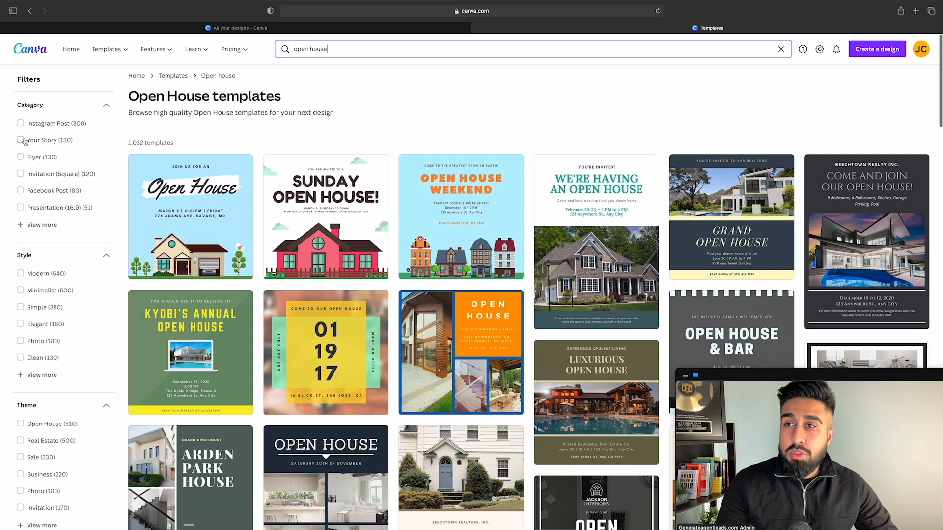
left_click(20, 141)
Choose the dark "Open House Instagram Story" template with the pool house photo and open it for customizing.
scroll(261, 212, "down", 1)
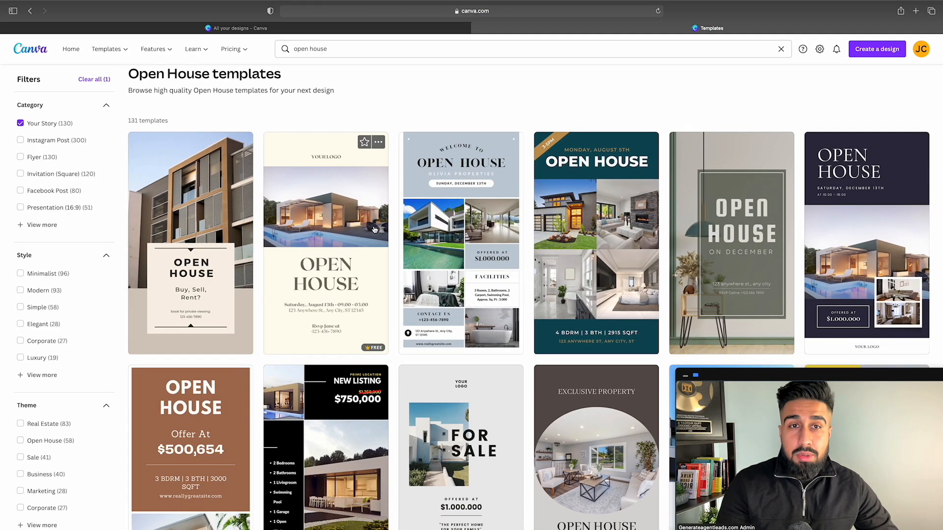
scroll(368, 228, "down", 1)
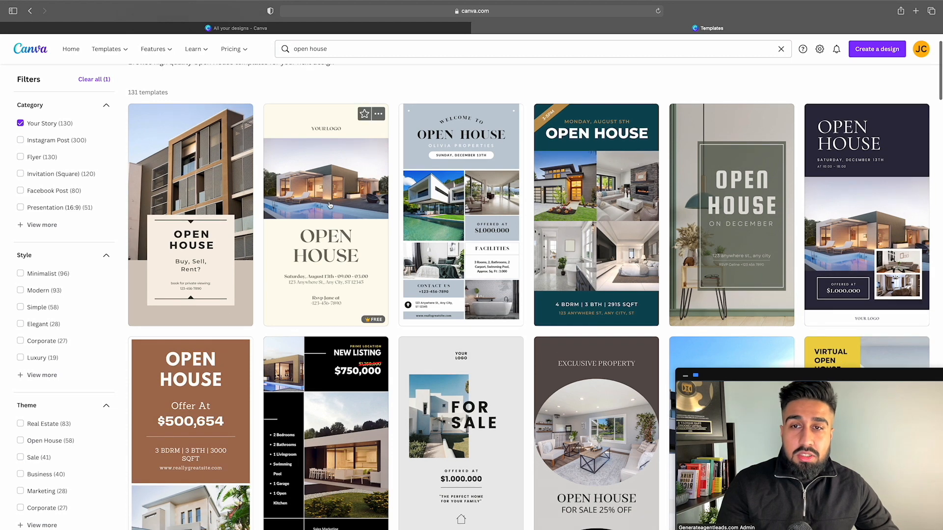
left_click(903, 185)
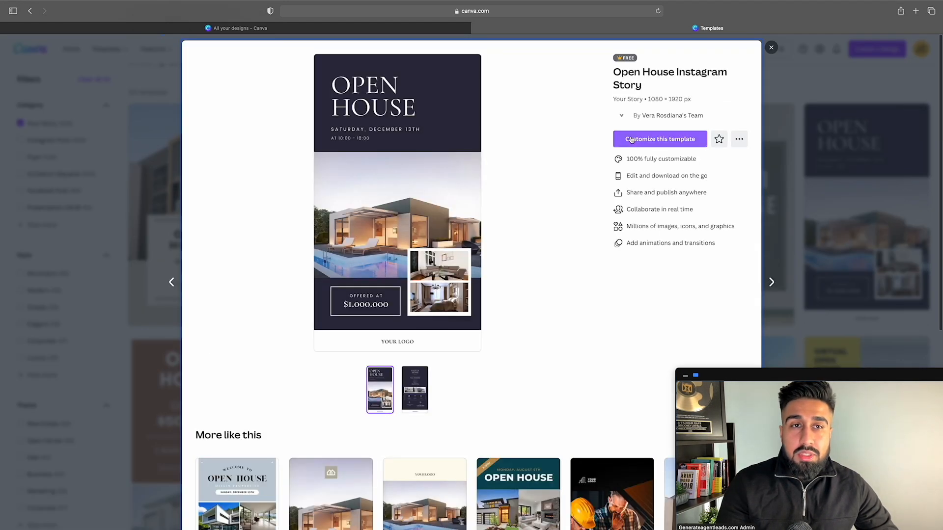
left_click(631, 140)
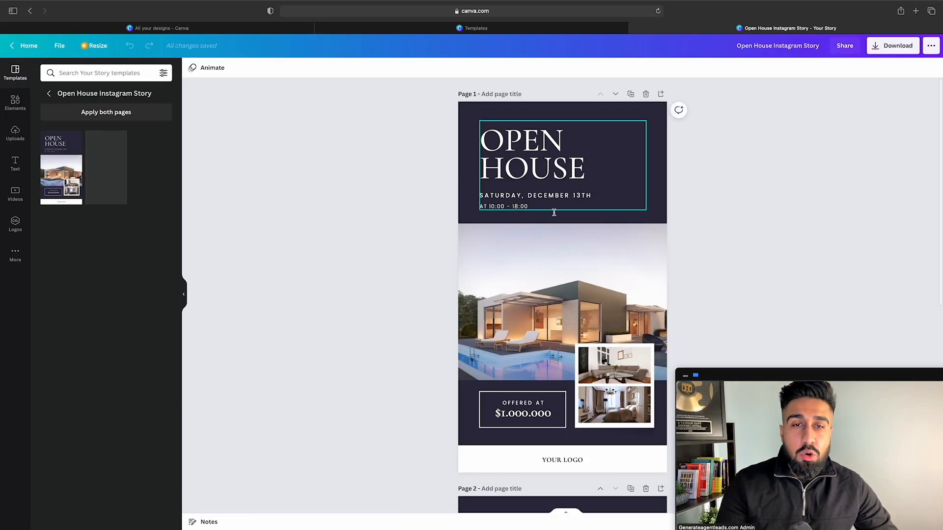
Replace the large house photo and both small inset photos on page 1 with uploaded house pictures.
left_click(552, 288)
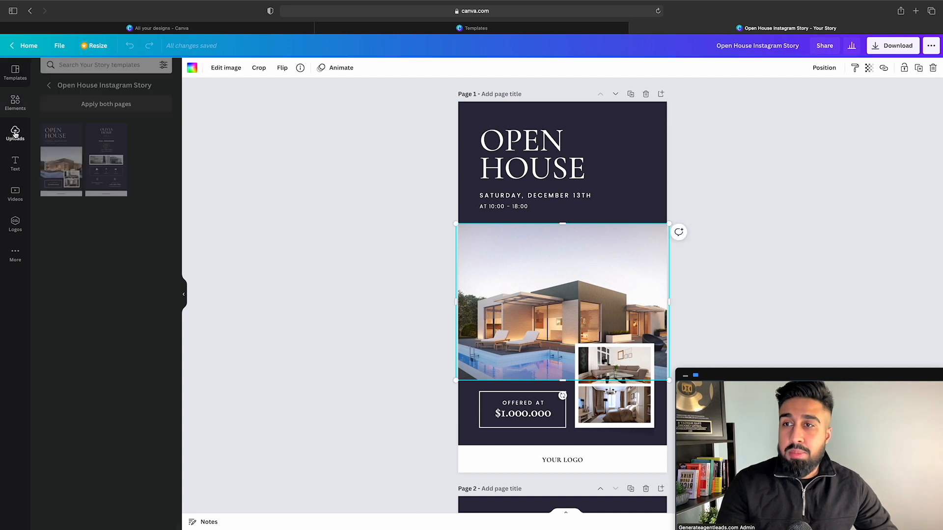
left_click(16, 134)
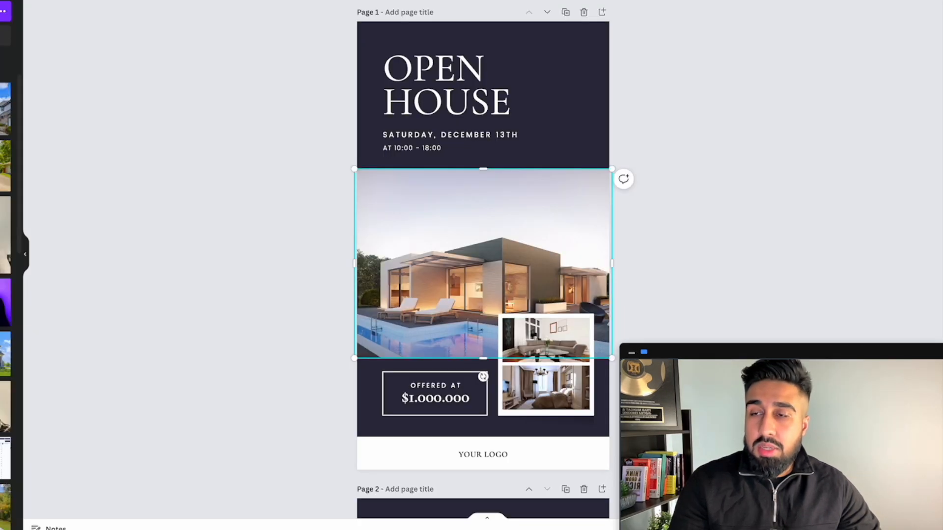
left_click(4, 166)
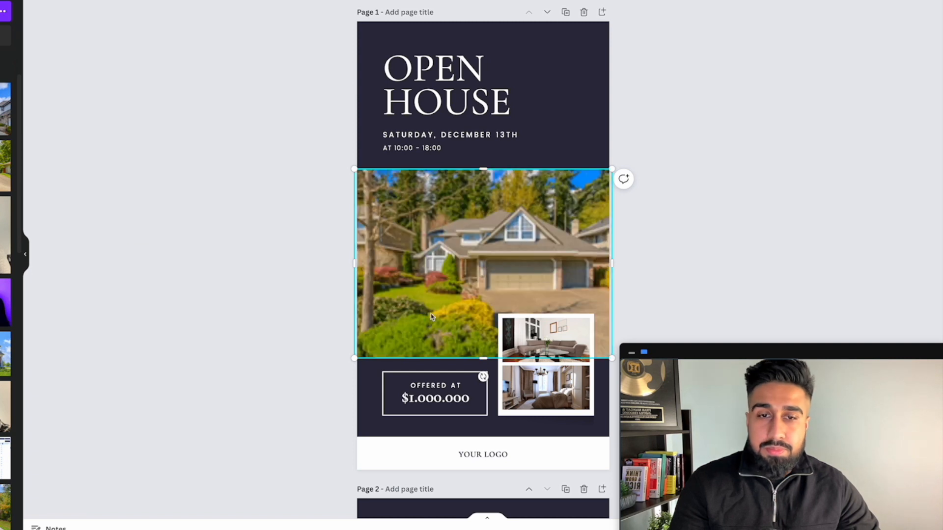
left_click_drag(5, 166, 552, 349)
left_click_drag(5, 354, 545, 387)
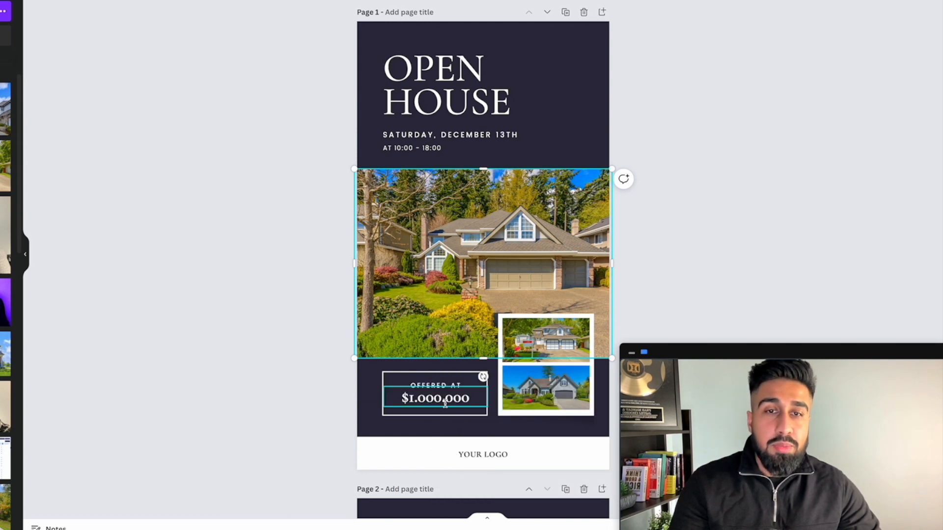
left_click(693, 263)
Review page 2 of the open house story, look through the uploaded images, and return to the home page.
scroll(682, 262, "down", 1)
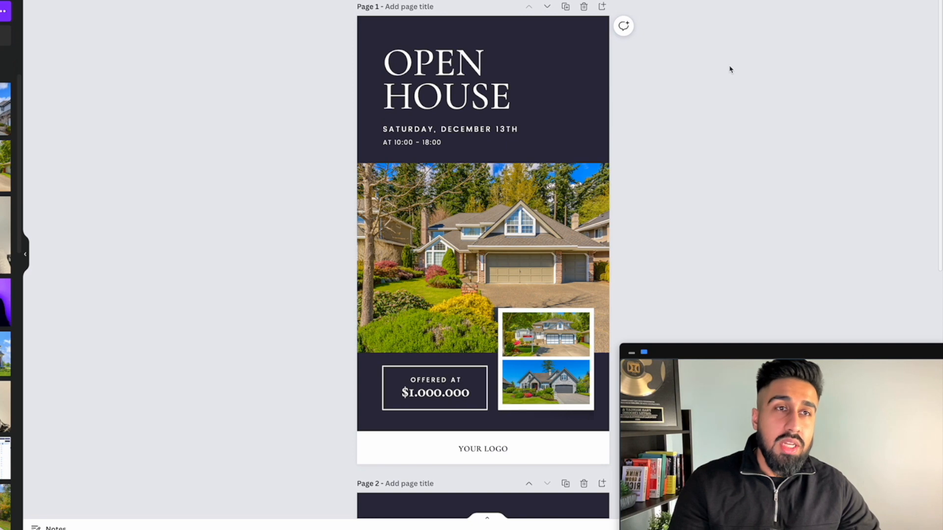
scroll(701, 84, "down", 10)
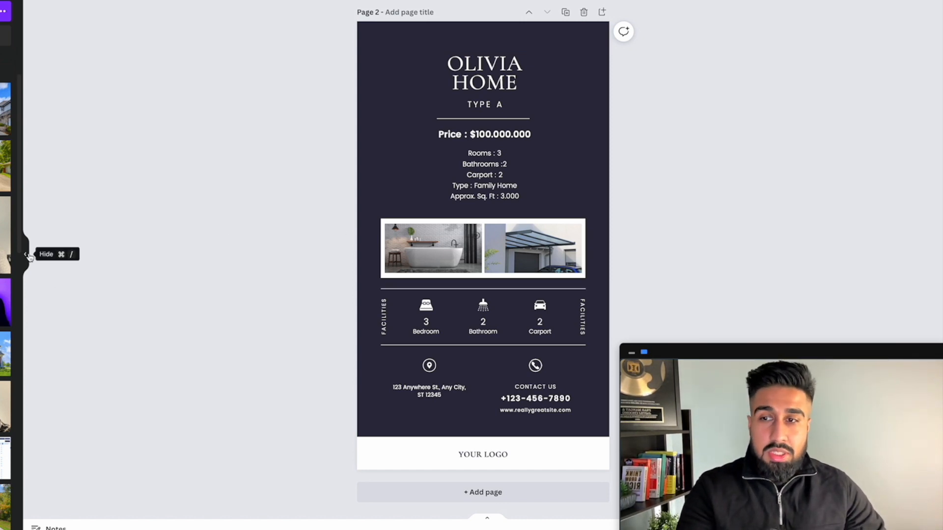
scroll(6, 295, "down", 10)
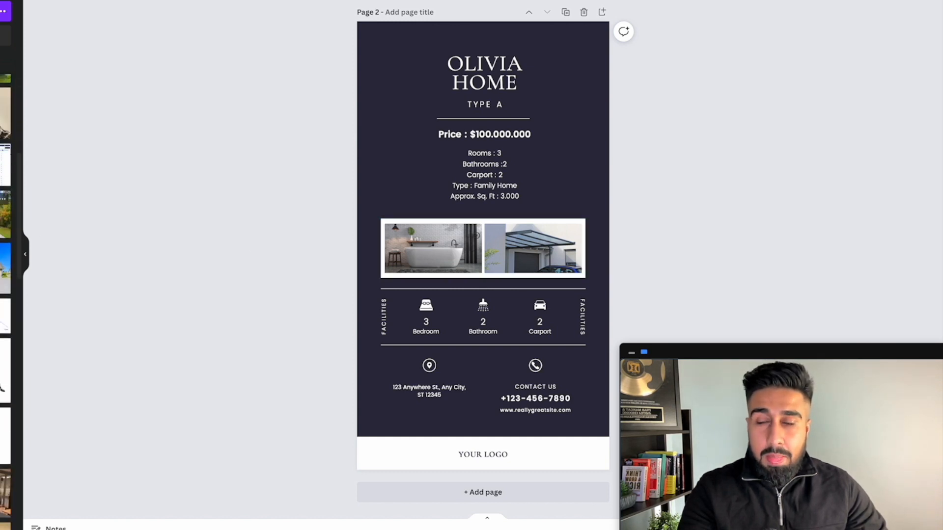
scroll(6, 294, "down", 3)
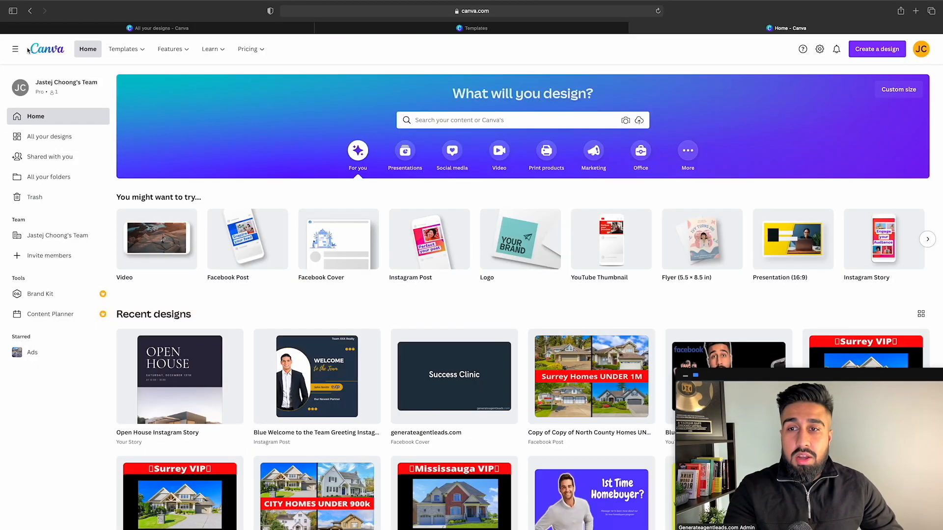
Create a blank video design and apply the "21 Morgan St." real estate video template to it.
mouse_move(181, 230)
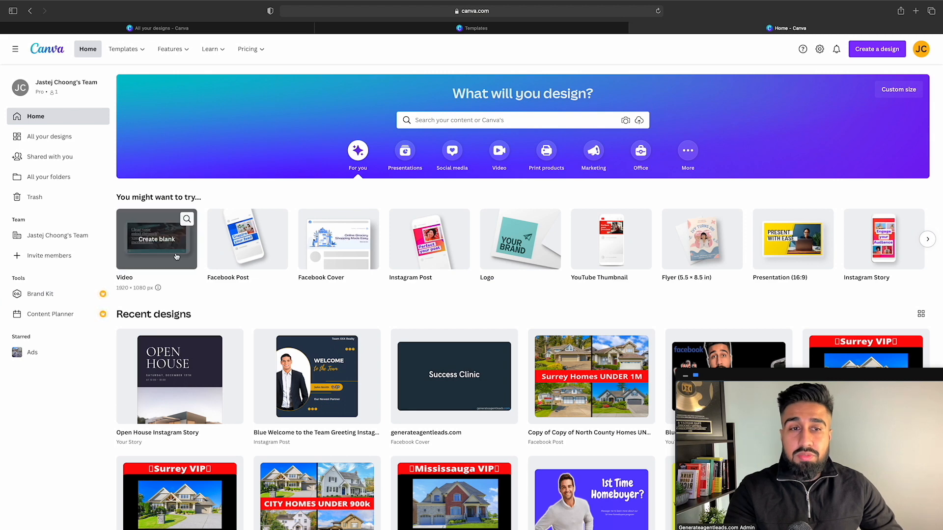
left_click(177, 256)
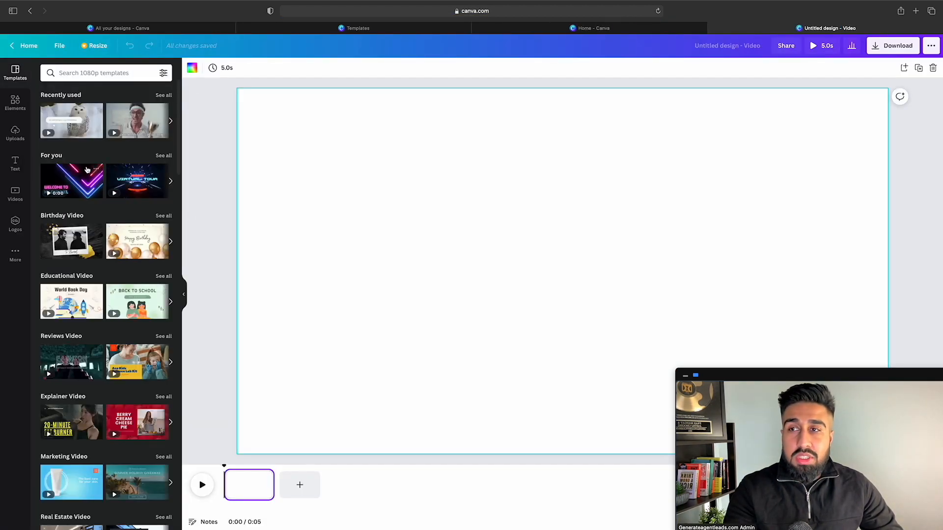
scroll(88, 170, "down", 5)
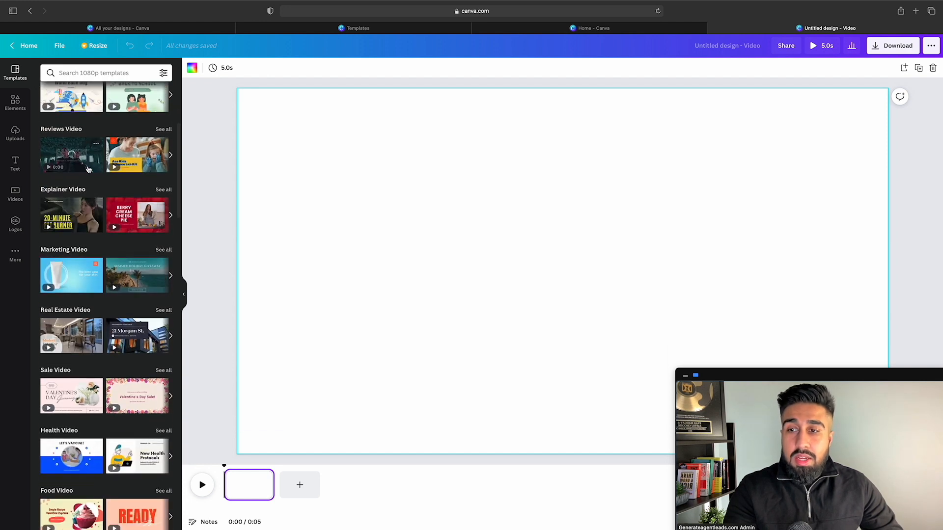
scroll(89, 169, "down", 2)
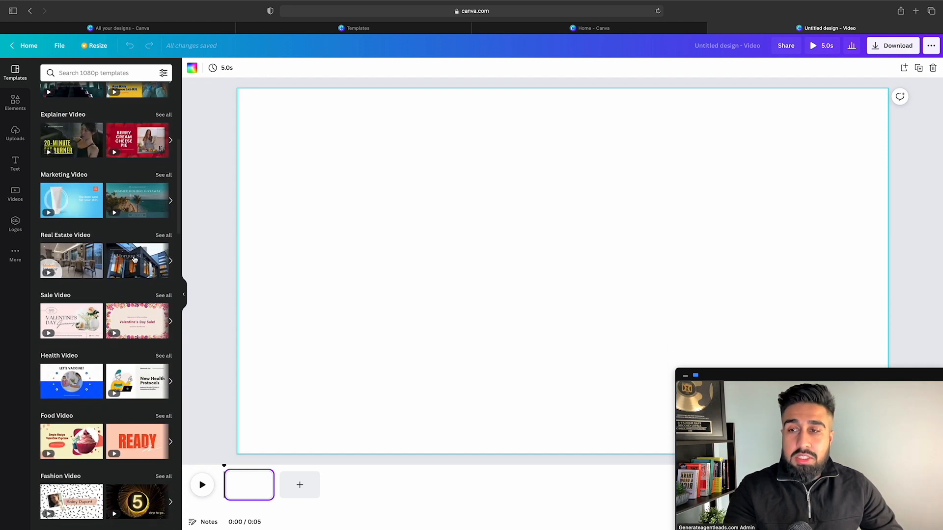
left_click_drag(135, 259, 331, 132)
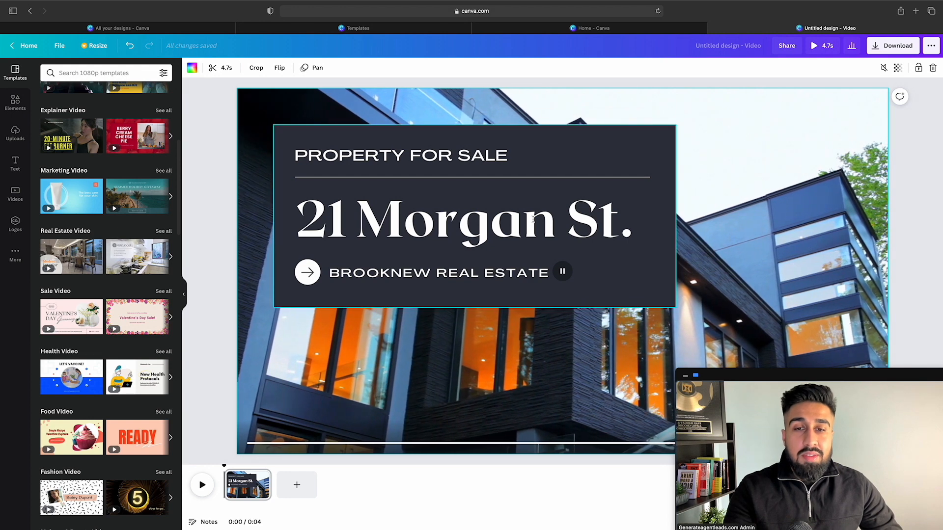
Add a blank second page to the video and show the uploaded media.
left_click(306, 485)
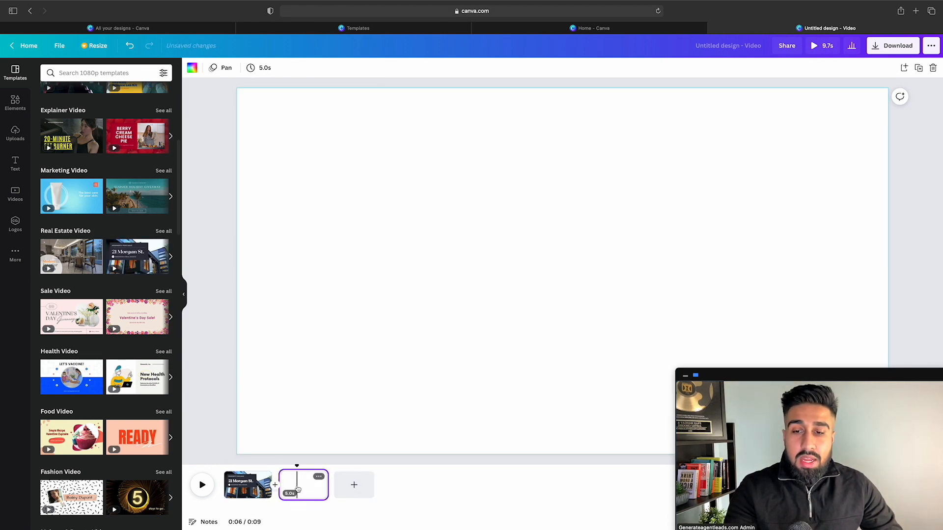
left_click(318, 477)
left_click(402, 506)
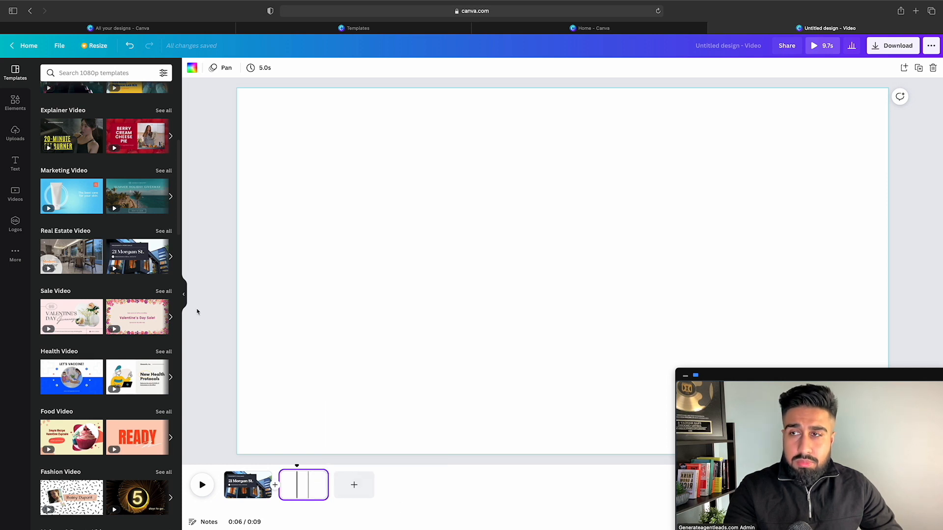
left_click(17, 131)
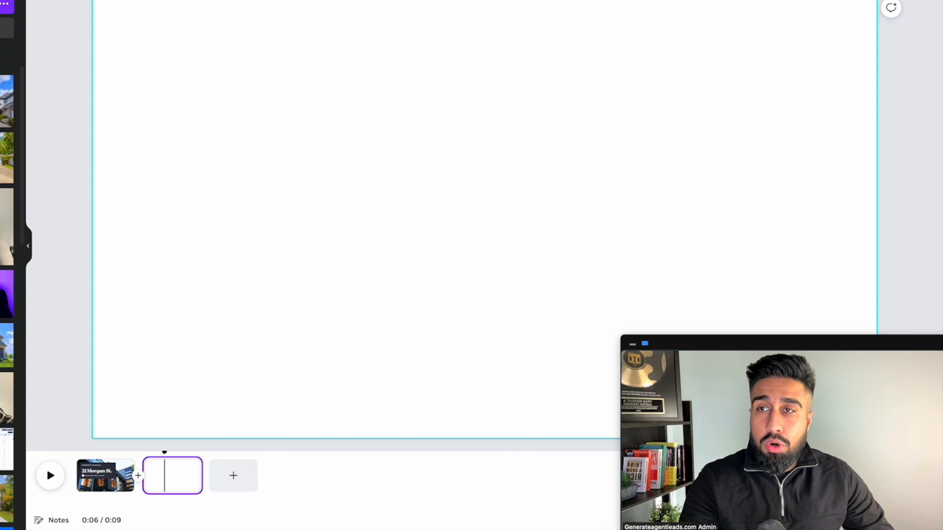
Select the "21 Morgan St." video page, look through the uploaded media, and return to the home page.
left_click(104, 475)
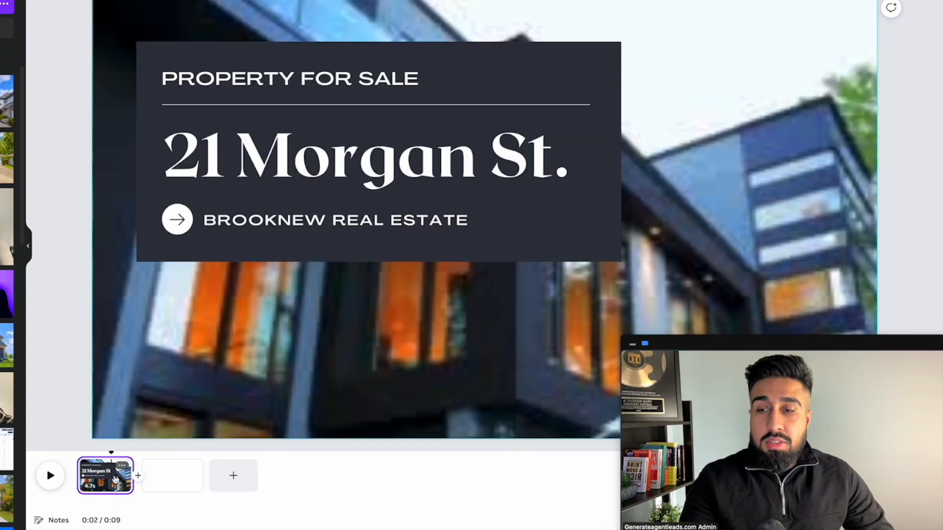
scroll(7, 295, "down", 10)
scroll(7, 294, "down", 5)
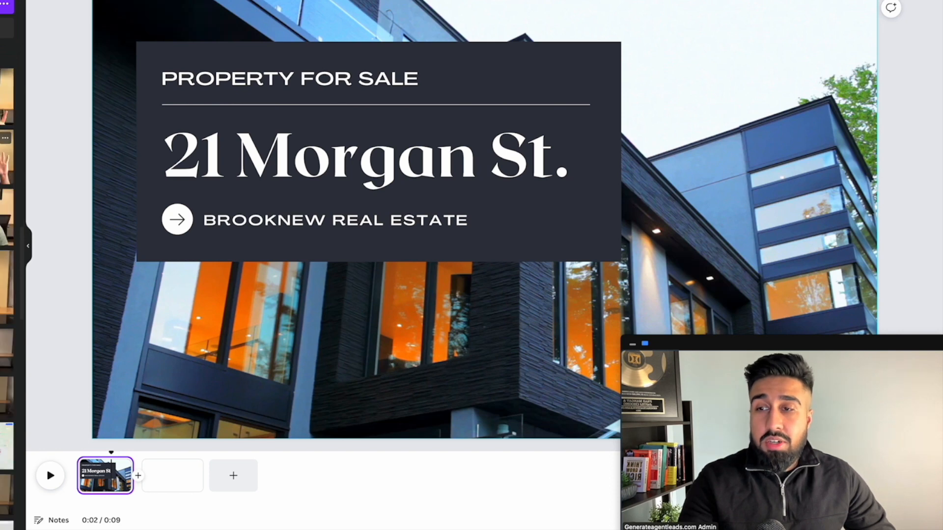
scroll(7, 295, "down", 5)
scroll(7, 157, "down", 3)
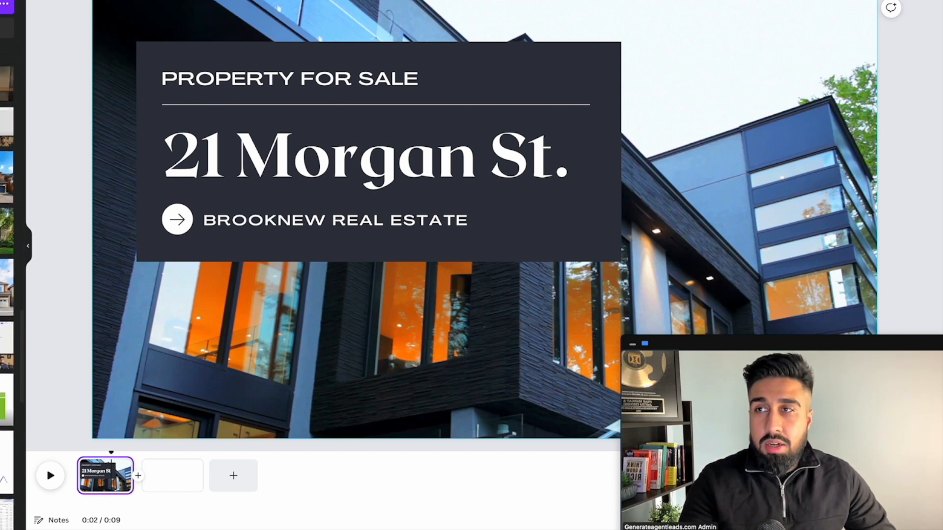
key("Delete")
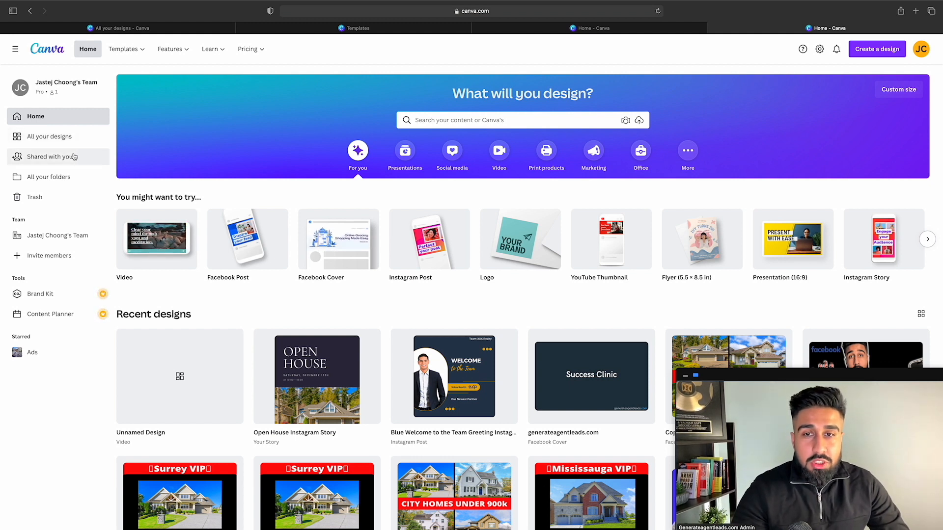
Create a blank Facebook Cover and apply the "Games with Sacha" template from the Tech & Gaming Facebook Cover group.
mouse_move(346, 253)
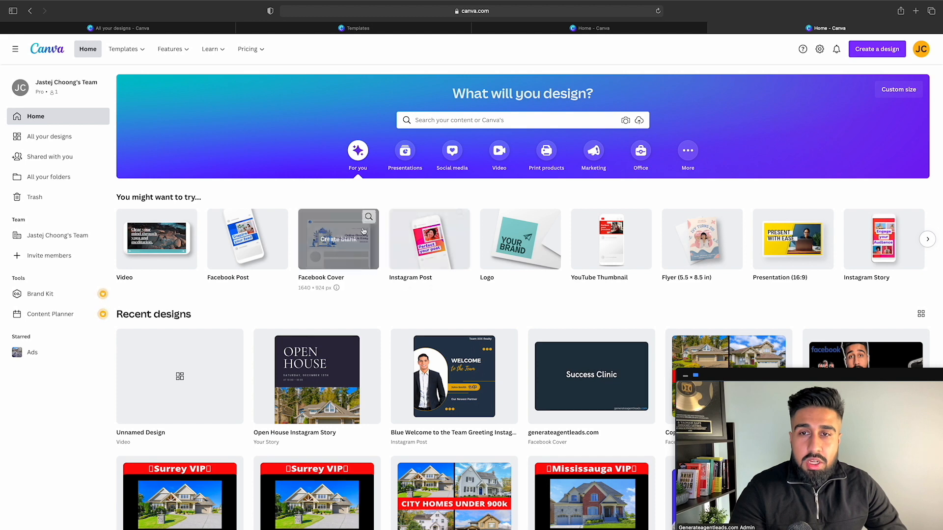
left_click(345, 252)
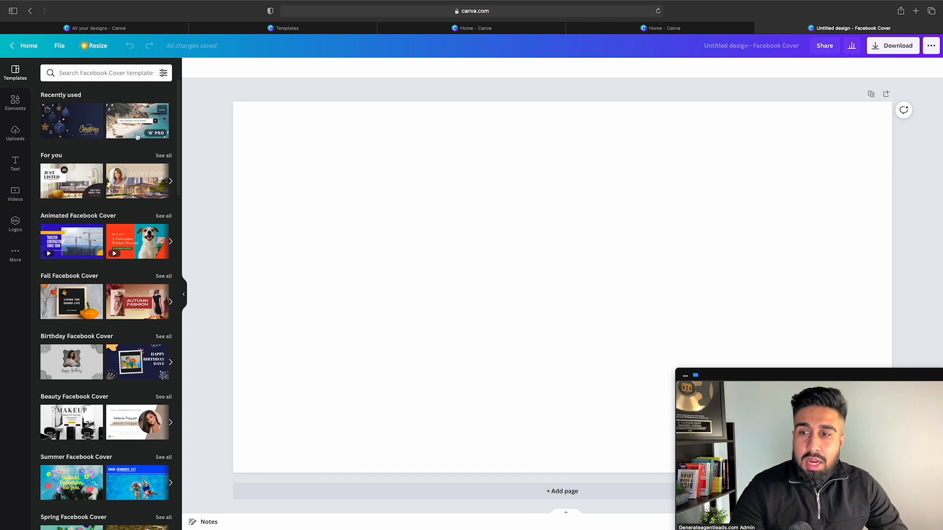
scroll(137, 136, "down", 8)
scroll(146, 231, "down", 10)
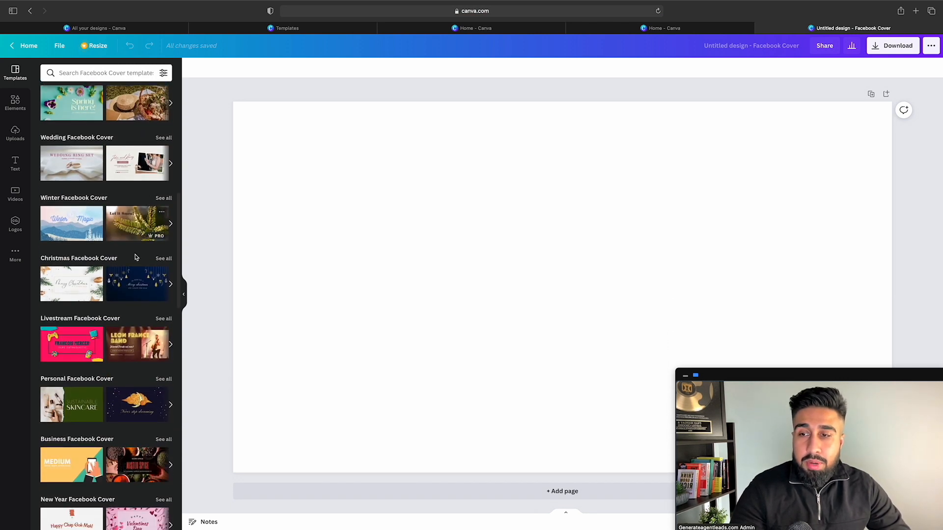
scroll(136, 258, "down", 14)
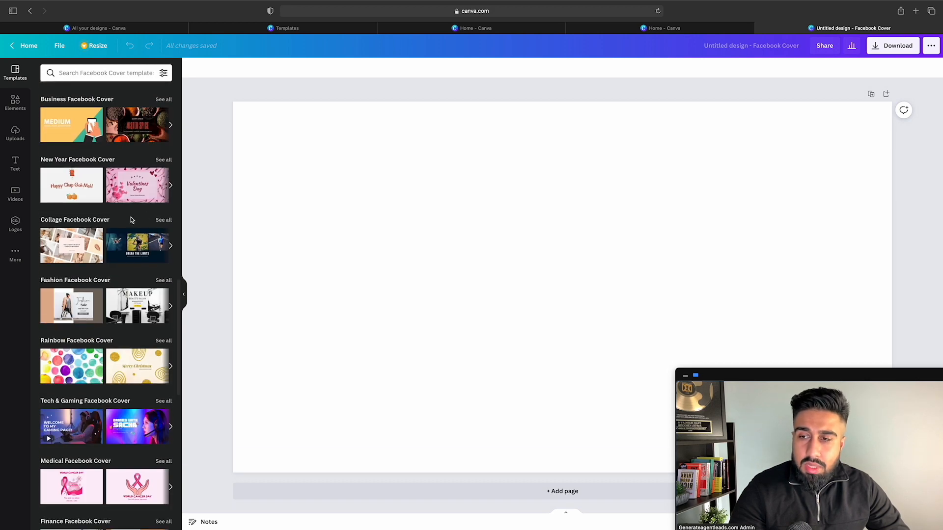
scroll(140, 217, "down", 4)
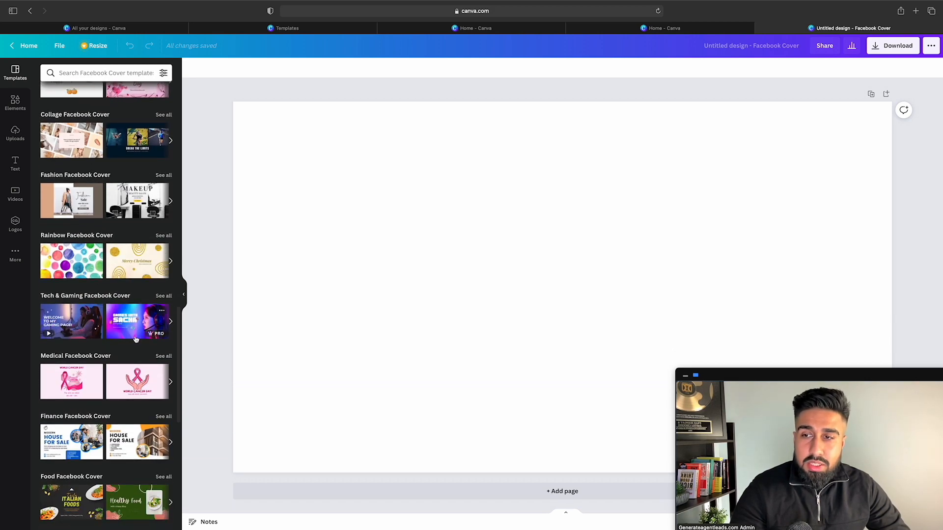
left_click(133, 330)
Replace the cover's two-line headline with "FIRST TIME" and "HOMEBUYER?".
left_click_drag(765, 380, 790, 406)
left_click(352, 286)
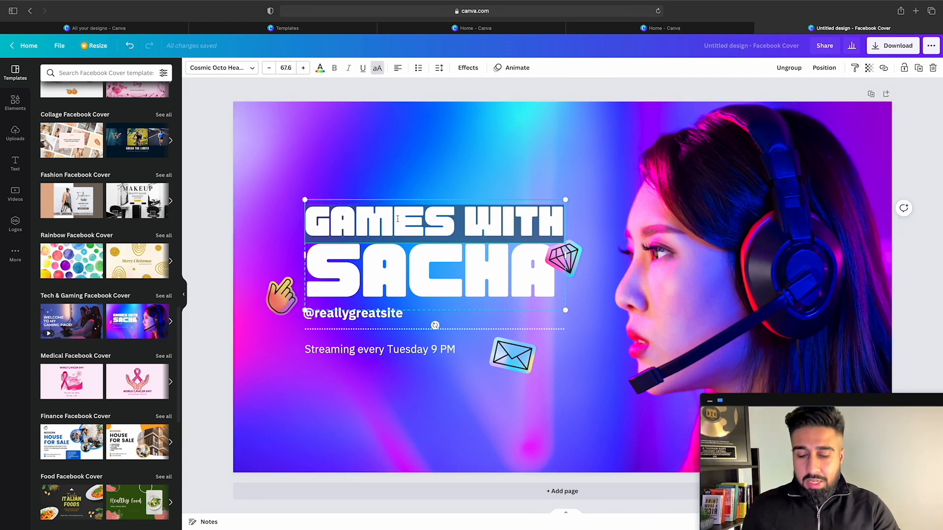
type("FIRST")
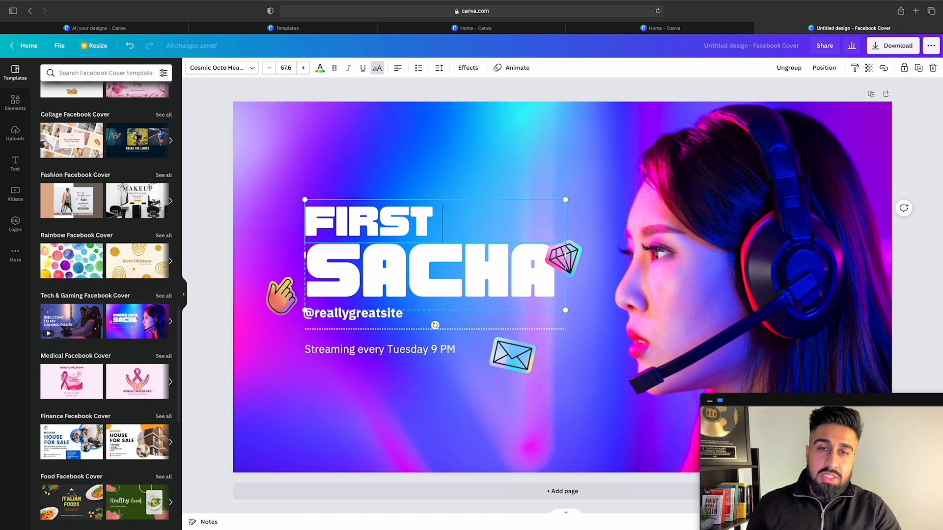
type(" TIME")
double_click(409, 255)
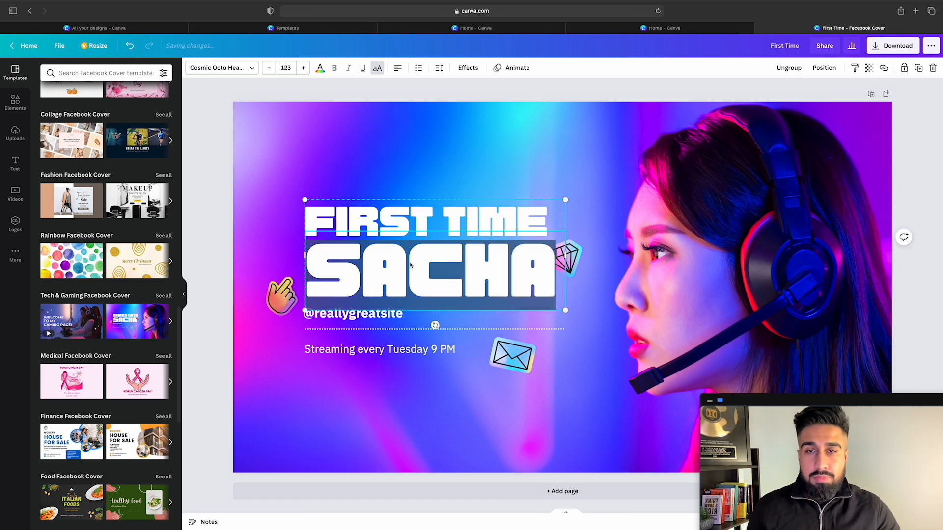
type("HOME BUYERS")
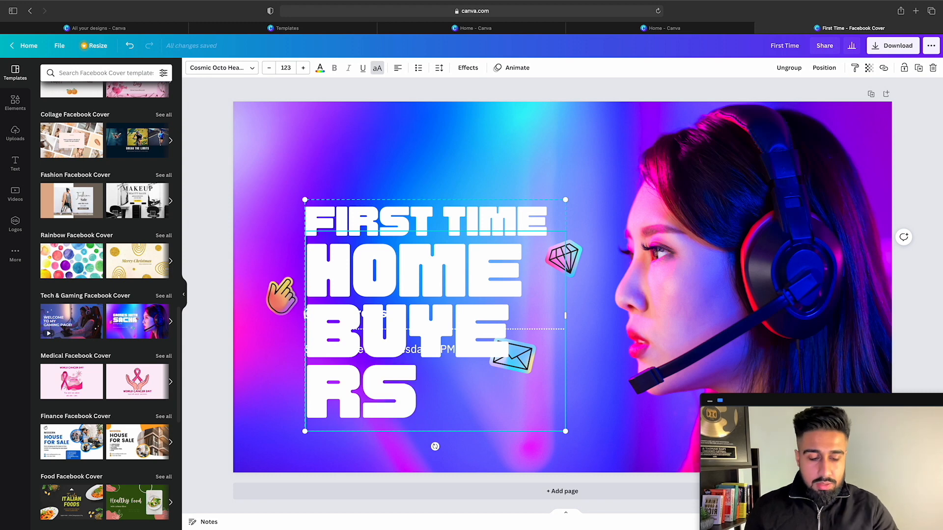
key("BackSpace")
type("?")
Widen the headline box so "HOMEBUYER?" fits on one line and set that line's font size to 115.
left_click_drag(566, 315, 855, 315)
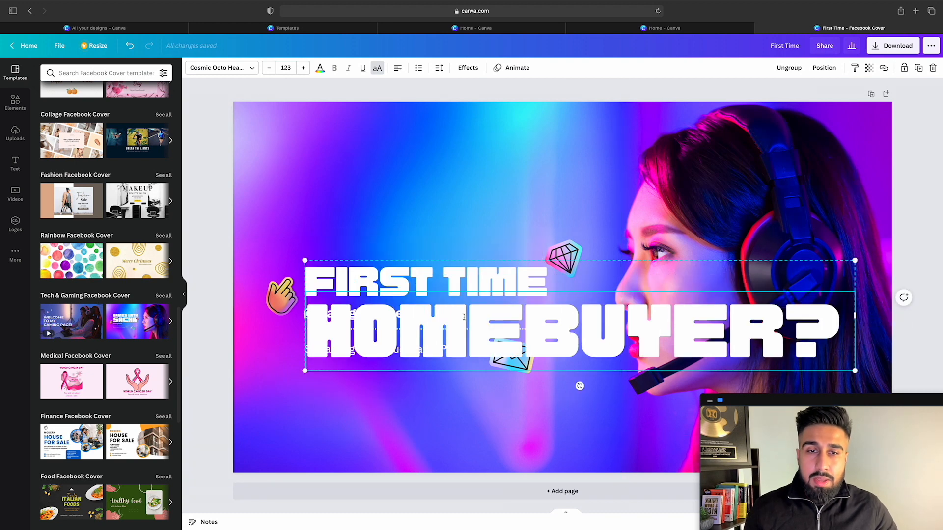
left_click(285, 65)
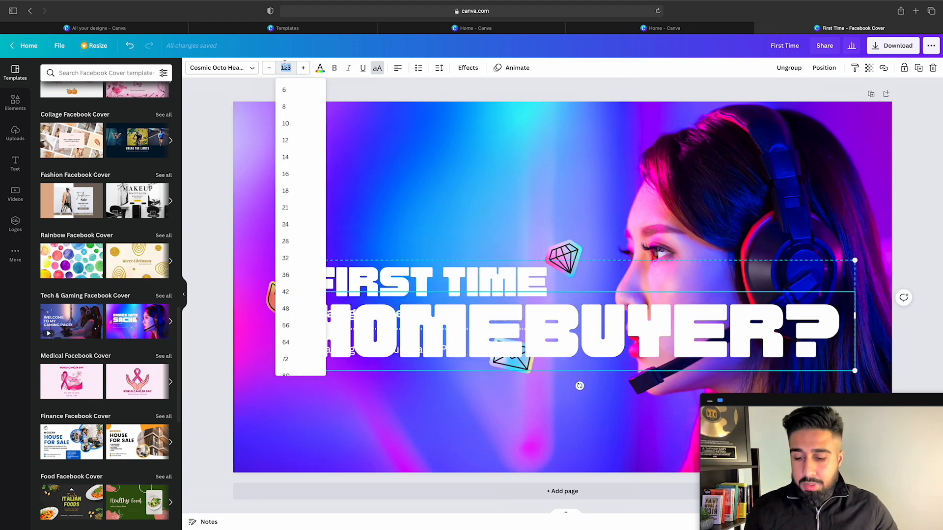
type("115")
key("Return")
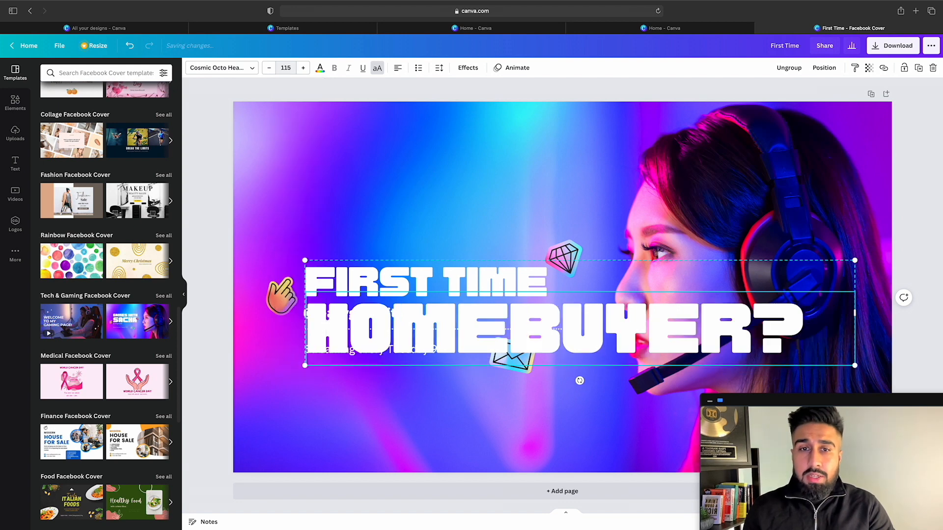
Move the headline to the cover's upper-left corner and split its second line into "HOME-" and "BUYER?".
left_click_drag(451, 344, 467, 403)
left_click_drag(509, 329, 447, 190)
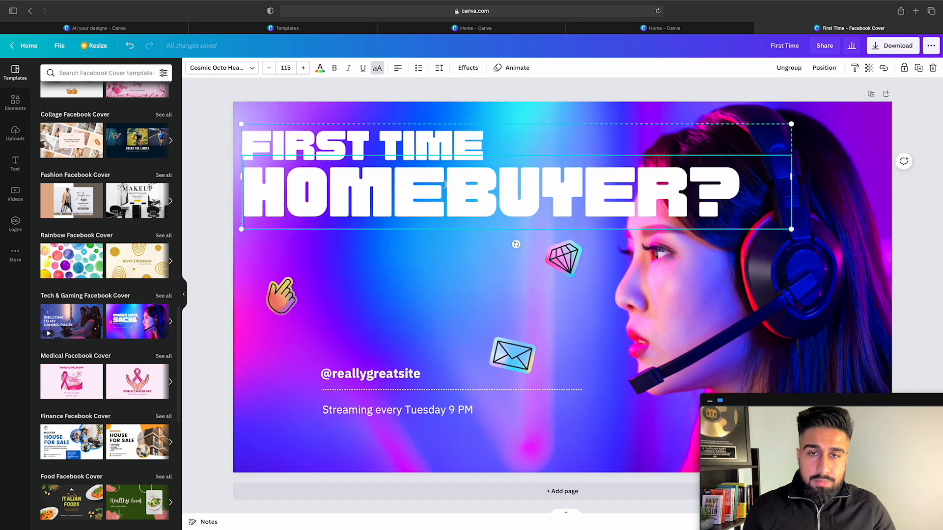
left_click(445, 184)
type("-")
key("Return")
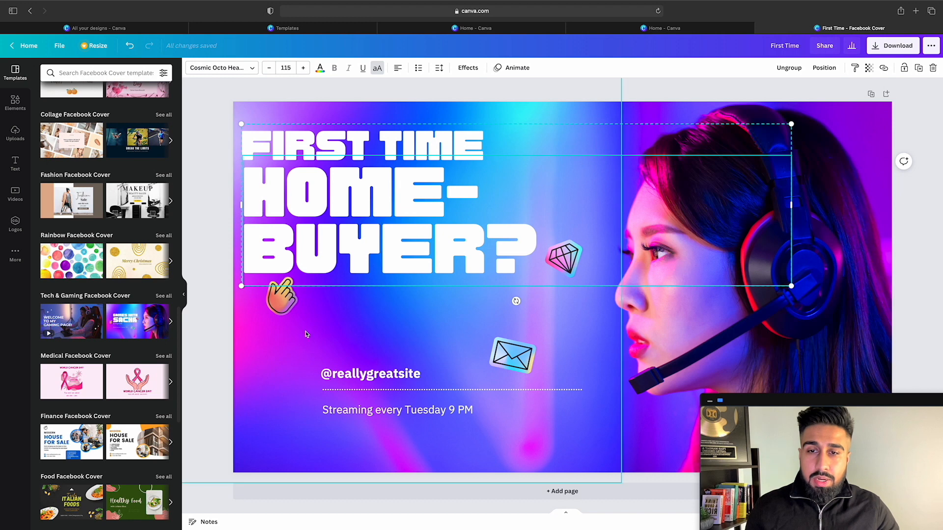
Place the handle and streaming text group just below the headline, with the pointing-hand sticker beside it.
left_click(385, 315)
left_click_drag(396, 359, 375, 288)
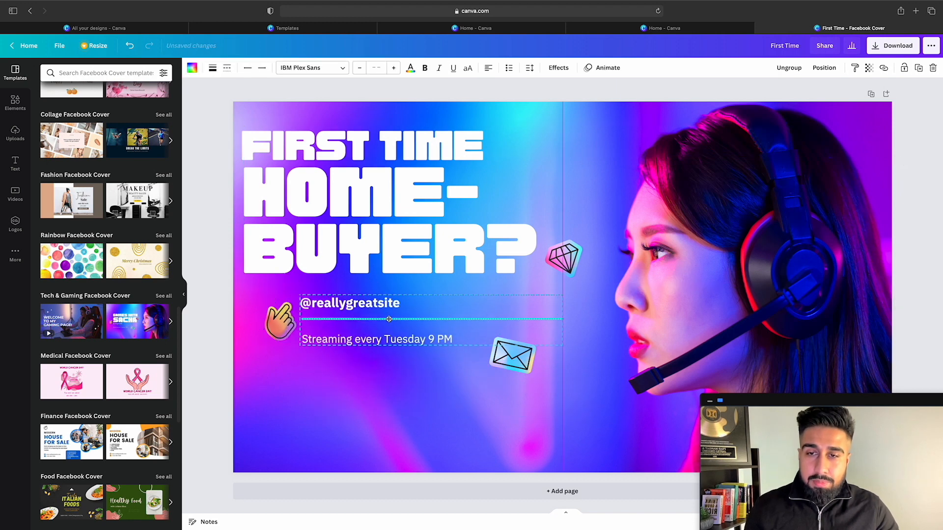
left_click(277, 320)
left_click_drag(335, 314, 327, 313)
double_click(329, 305)
type("DM")
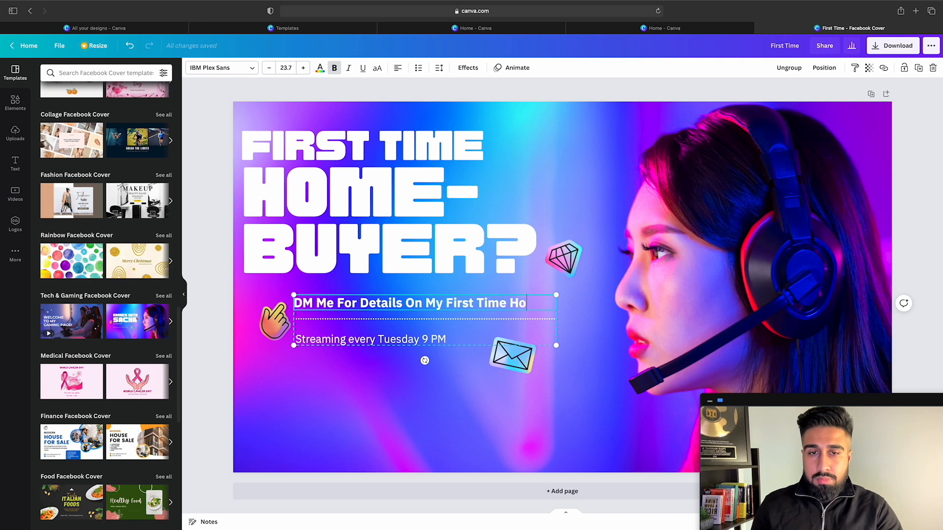
type("uyers Program")
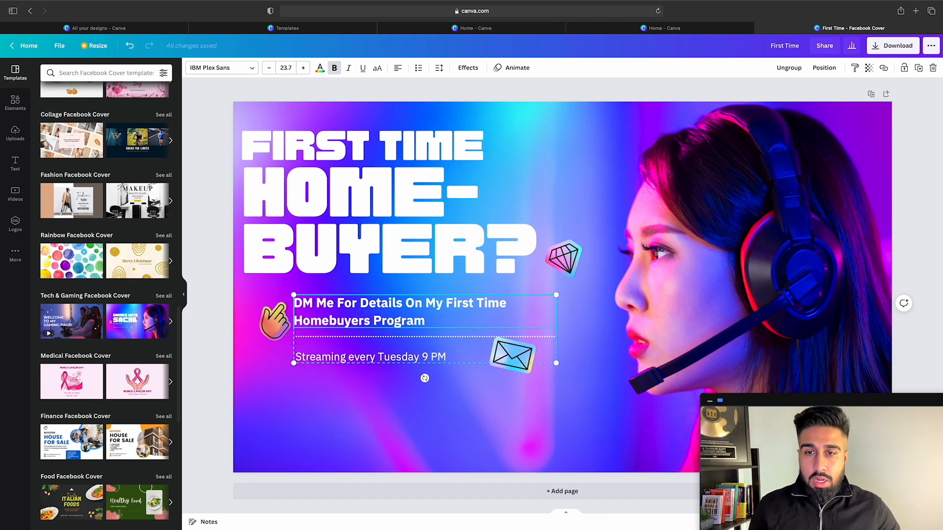
Replace the streaming schedule line with "Currently taking on new applicants".
left_click(367, 358)
double_click(366, 358)
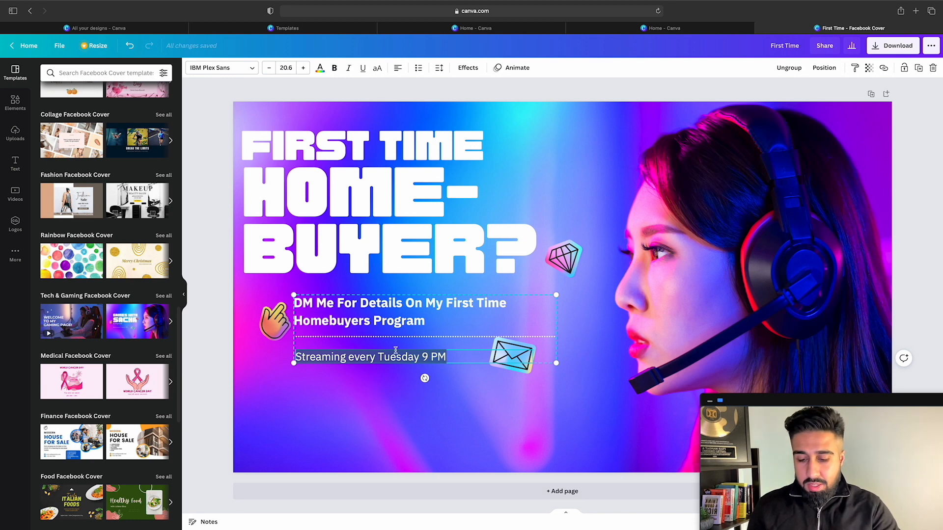
type("Cur")
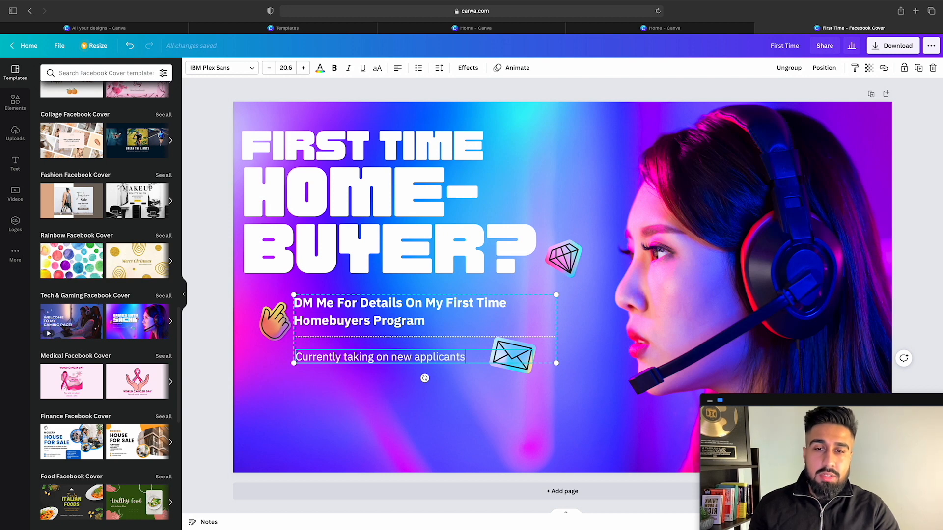
Delete the background photo of the woman wearing a headset from the cover.
left_click(879, 238)
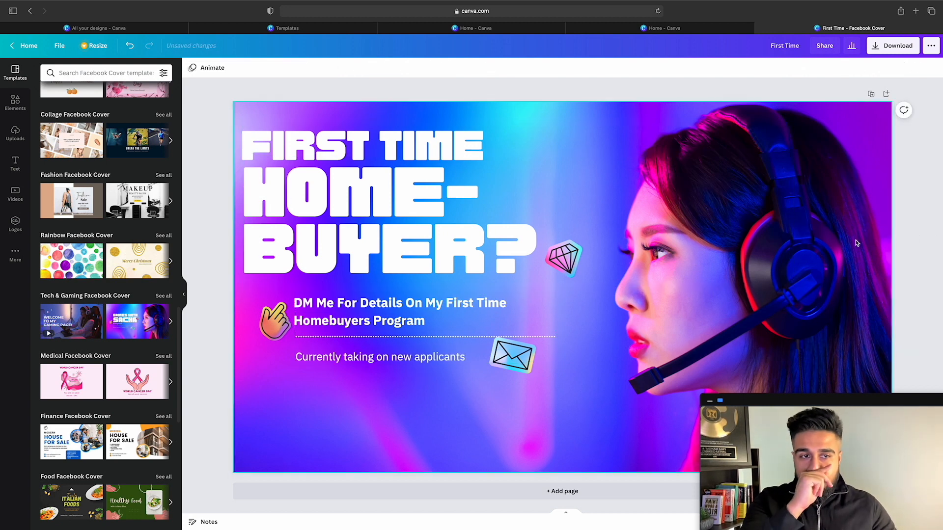
double_click(855, 243)
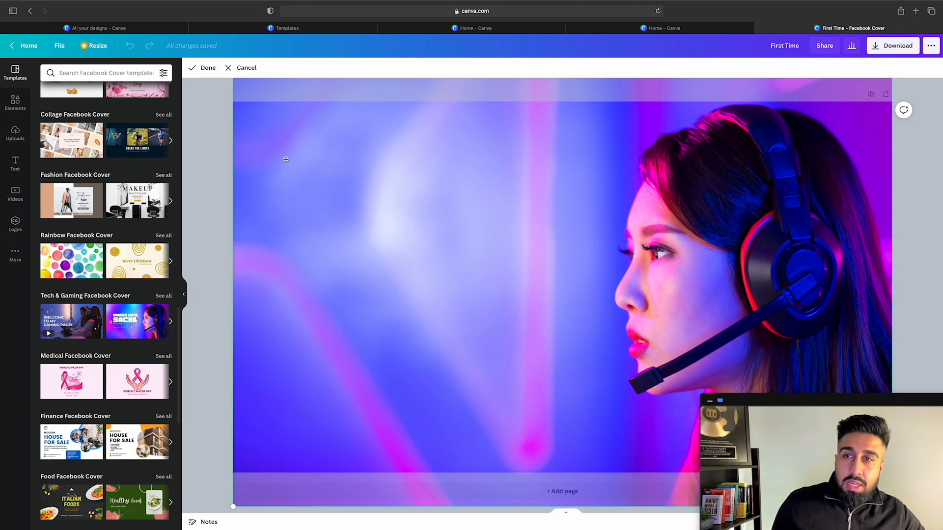
key("Delete")
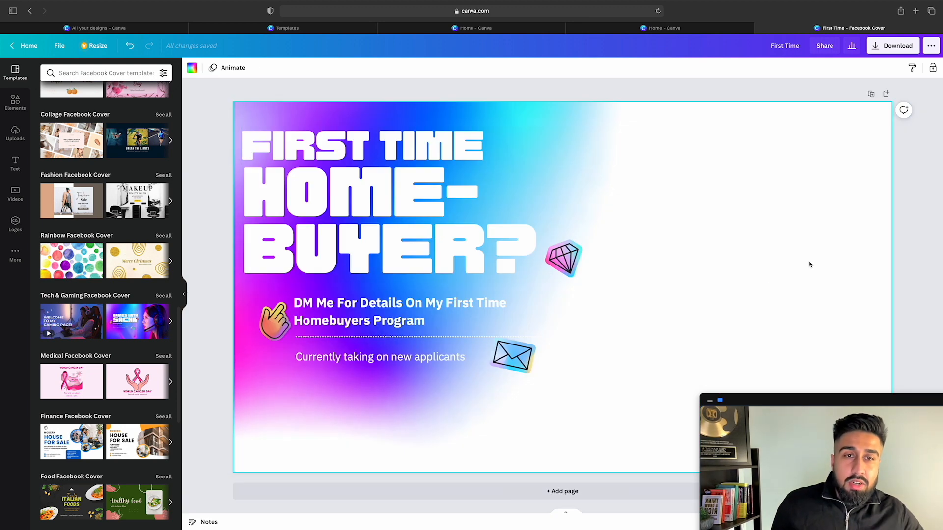
Add the uploaded portrait of the man in a grey sweater pointing and place it on the cover's right side.
left_click(15, 134)
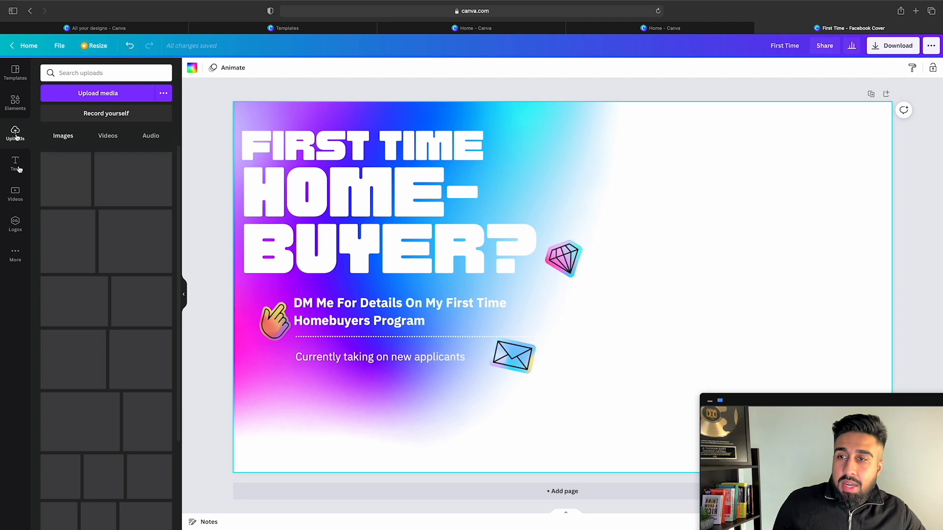
scroll(10, 245, "down", 3)
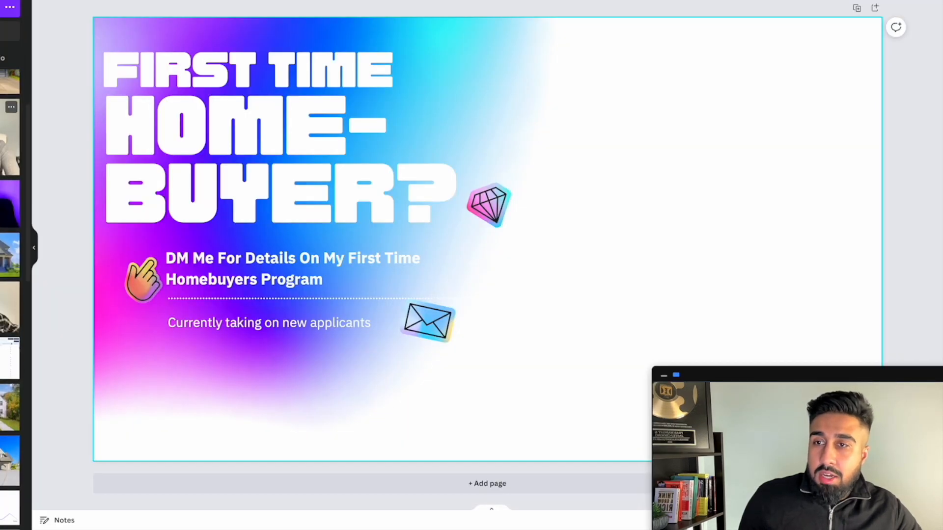
left_click_drag(10, 133, 487, 239)
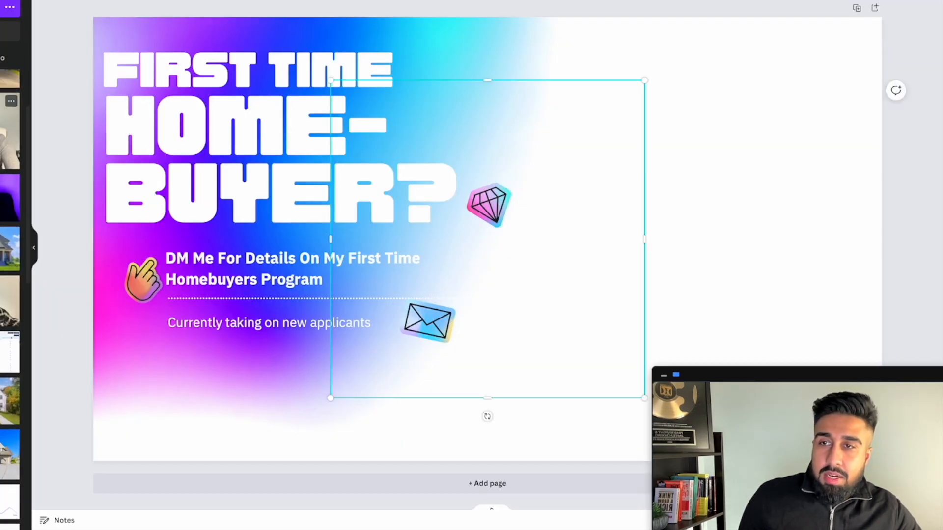
left_click_drag(499, 309, 682, 301)
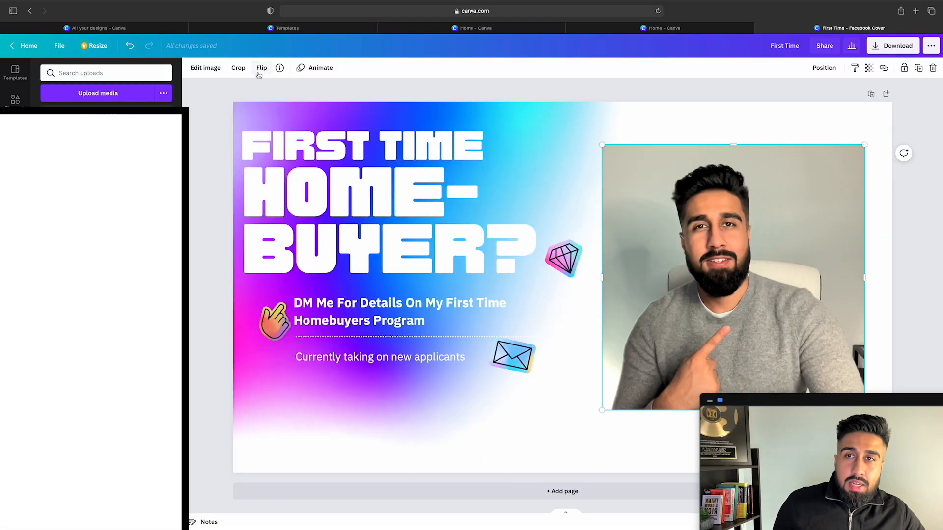
Flip the portrait horizontally and shift it slightly down.
left_click(261, 68)
left_click(291, 90)
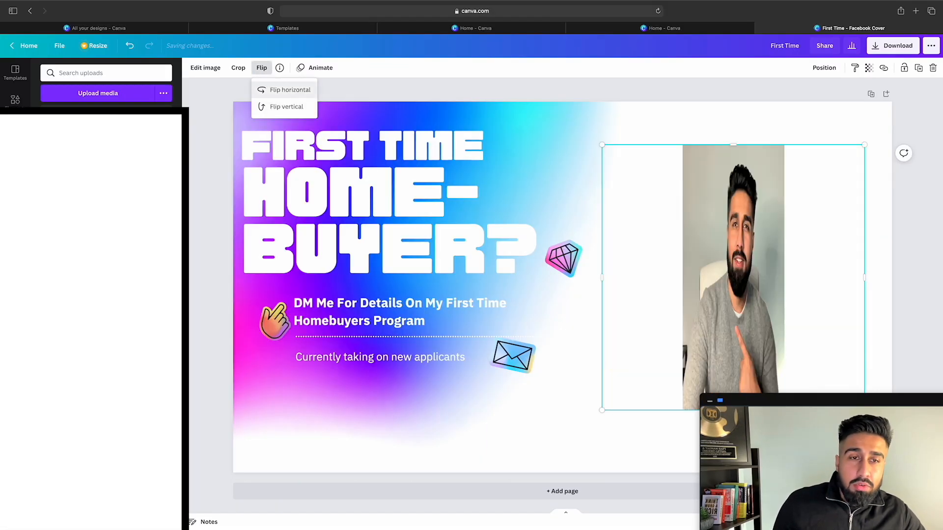
left_click_drag(735, 250, 736, 258)
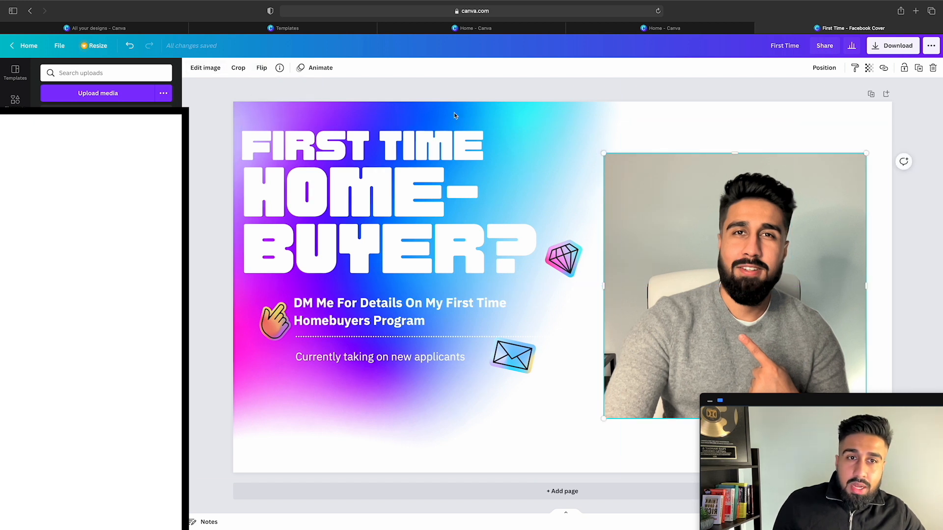
Remove the portrait's background with Background Remover.
left_click(217, 71)
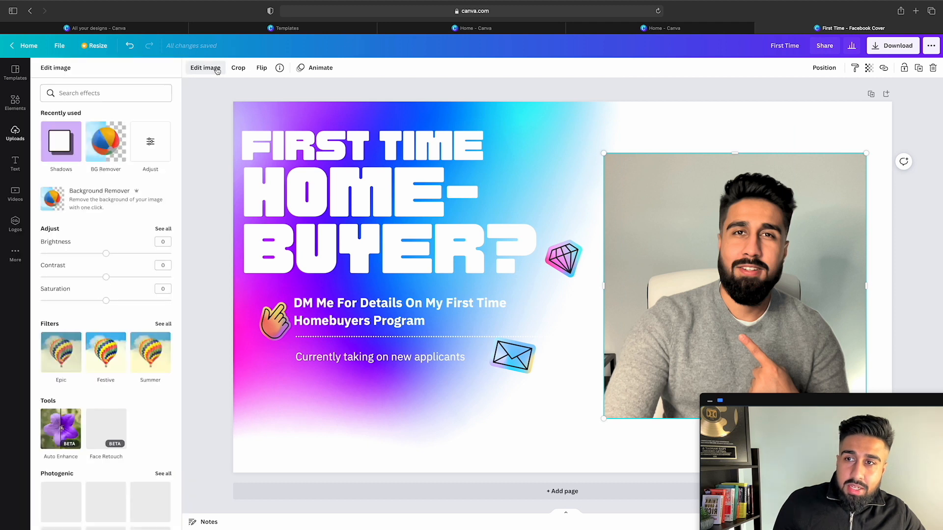
left_click(114, 192)
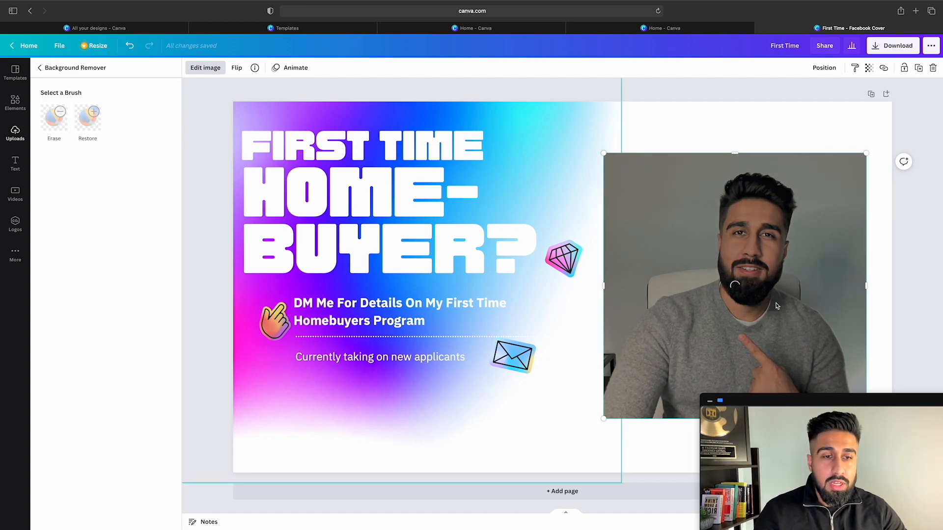
left_click_drag(849, 403, 144, 20)
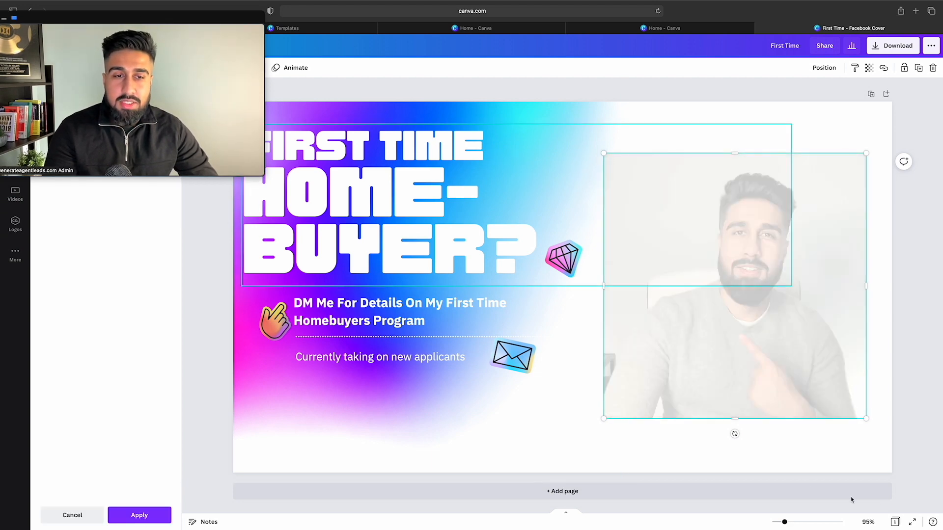
left_click(723, 460)
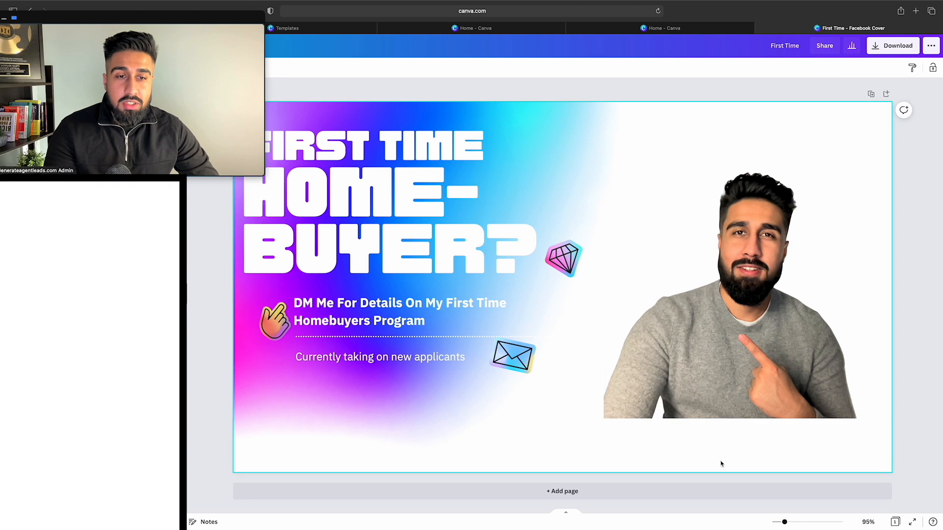
Set the cover background to black and enlarge the cut-out portrait to fill the cover's right side down to the bottom edge.
left_click_drag(200, 80, 119, 130)
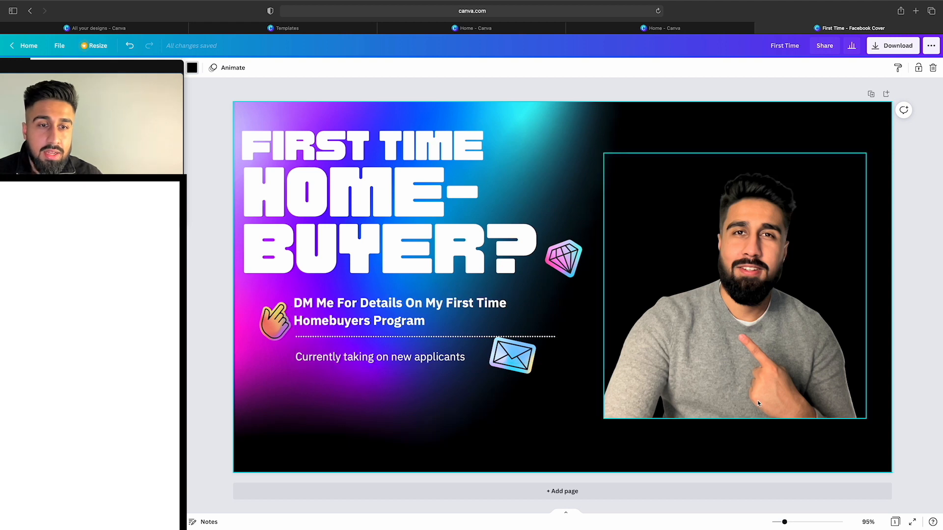
left_click(724, 213)
left_click_drag(605, 154, 440, 86)
left_click_drag(825, 267, 862, 323)
left_click_drag(546, 110, 528, 106)
left_click_drag(644, 168, 723, 200)
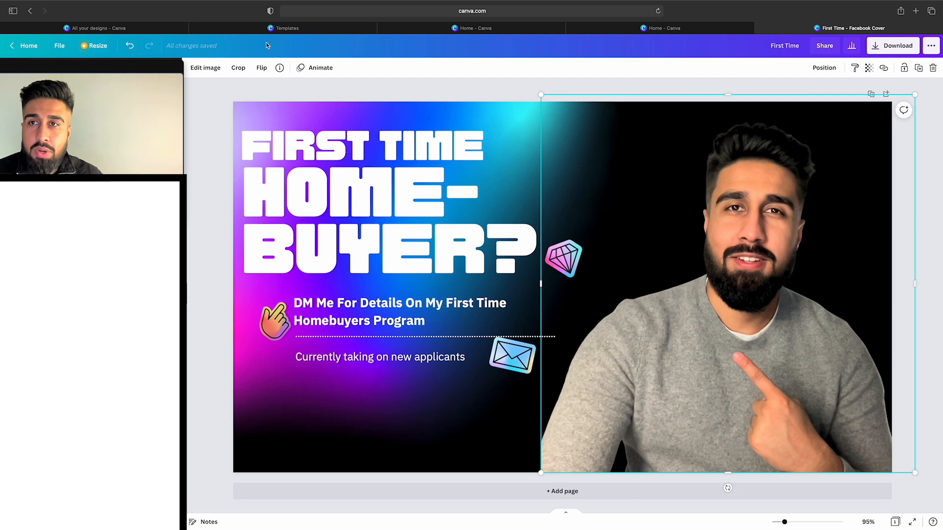
Apply the Glow shadow effect to the cut-out portrait and open its settings.
left_click(205, 68)
scroll(88, 279, "down", 6)
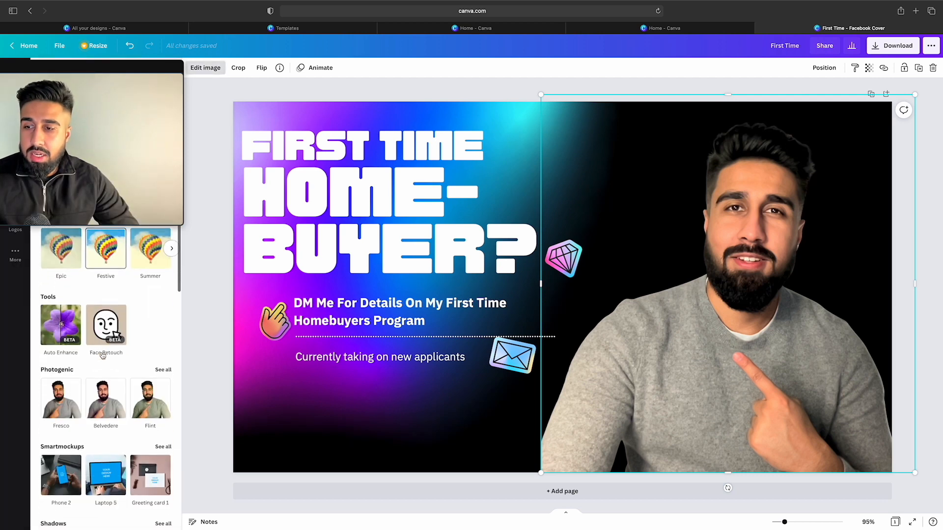
left_click(60, 360)
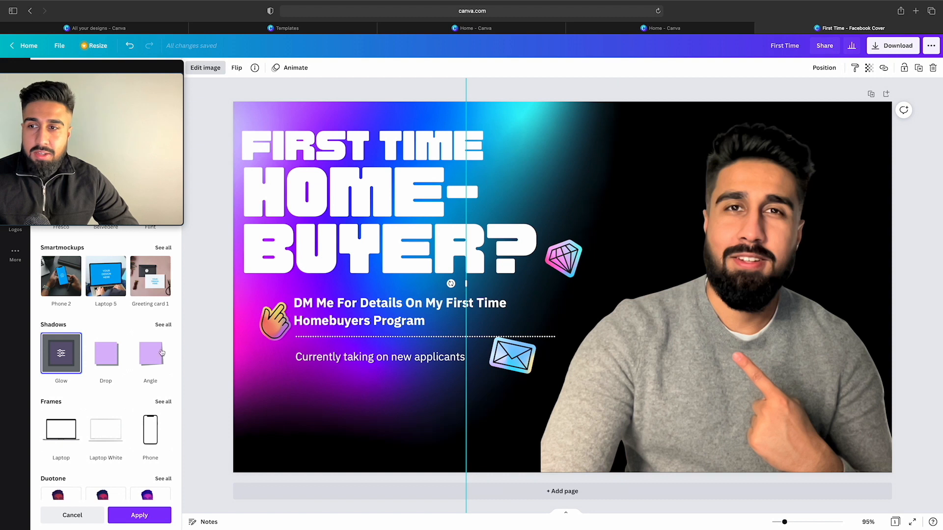
left_click(61, 355)
left_click_drag(153, 170, 403, 56)
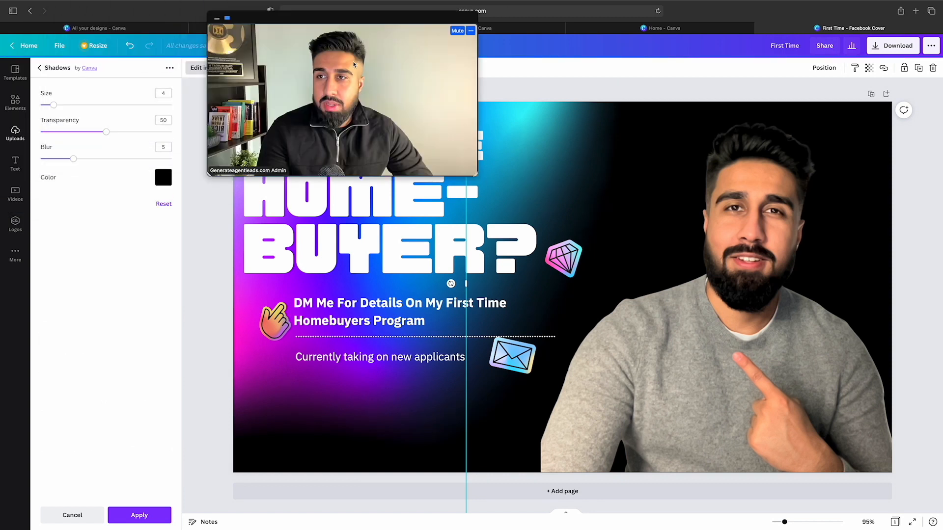
Set the portrait's glow to white with size 9, transparency 100 and blur 3.
left_click(163, 178)
left_click(272, 288)
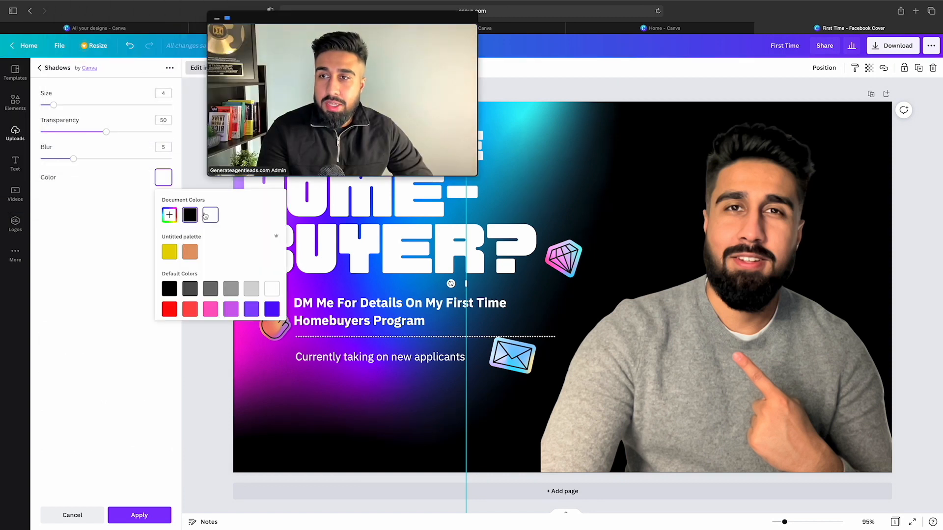
left_click_drag(106, 131, 208, 132)
left_click_drag(73, 159, 60, 159)
left_click_drag(53, 106, 69, 106)
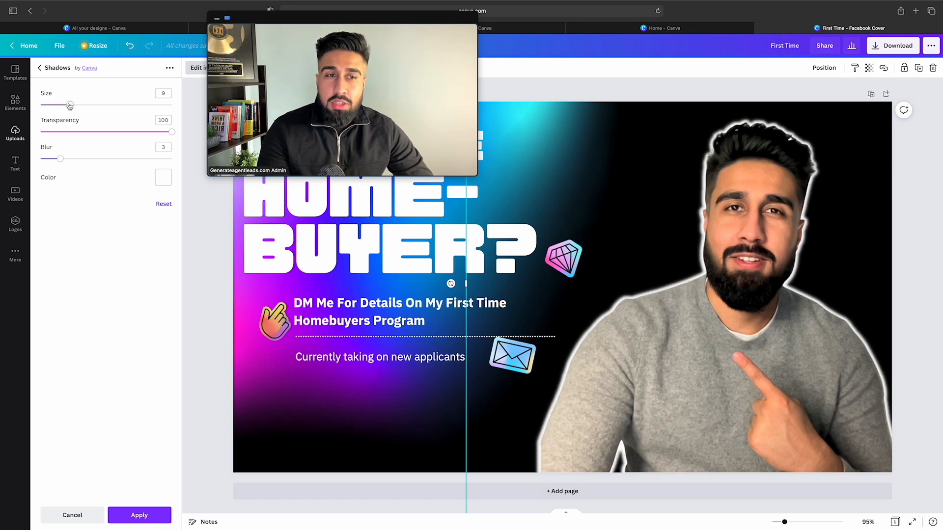
left_click(924, 210)
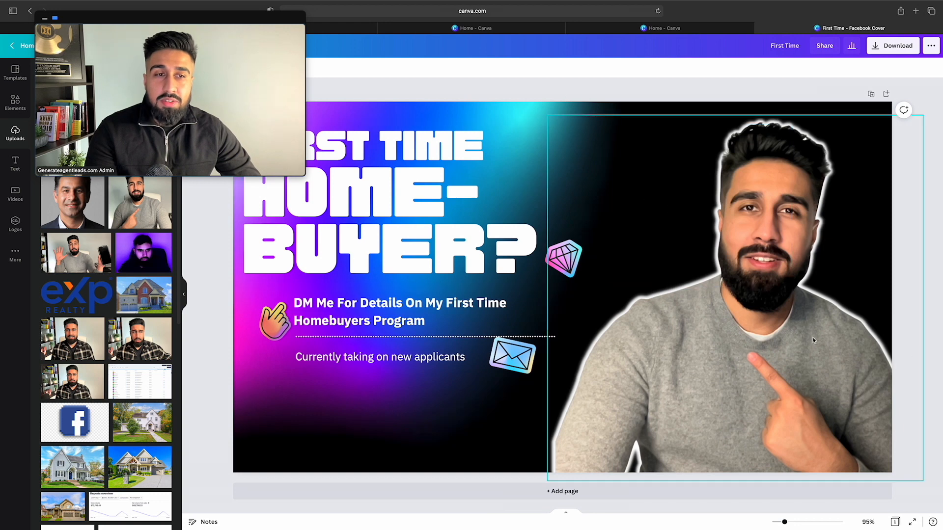
Take a screenshot of the entire finished first-time homebuyer cover, from its upper-left to its lower-right corner.
left_click_drag(233, 136, 108, 135)
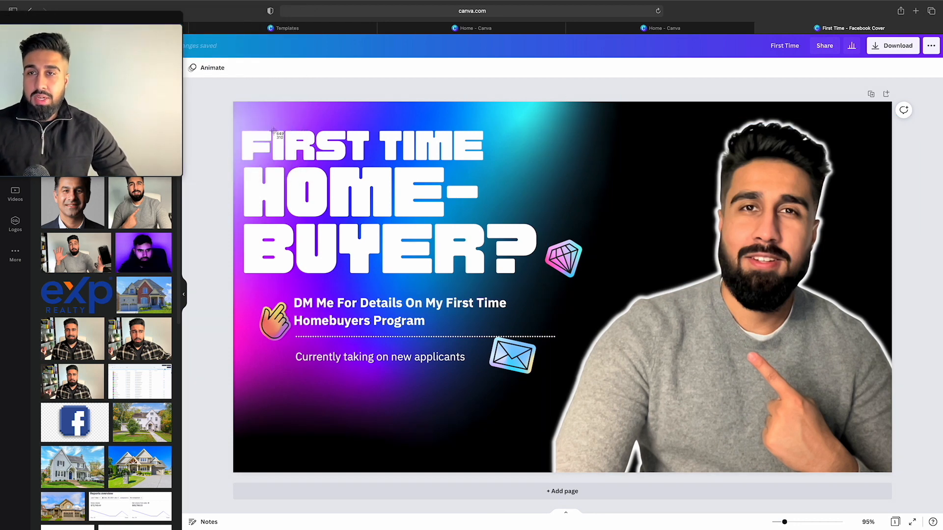
left_click_drag(234, 104, 886, 473)
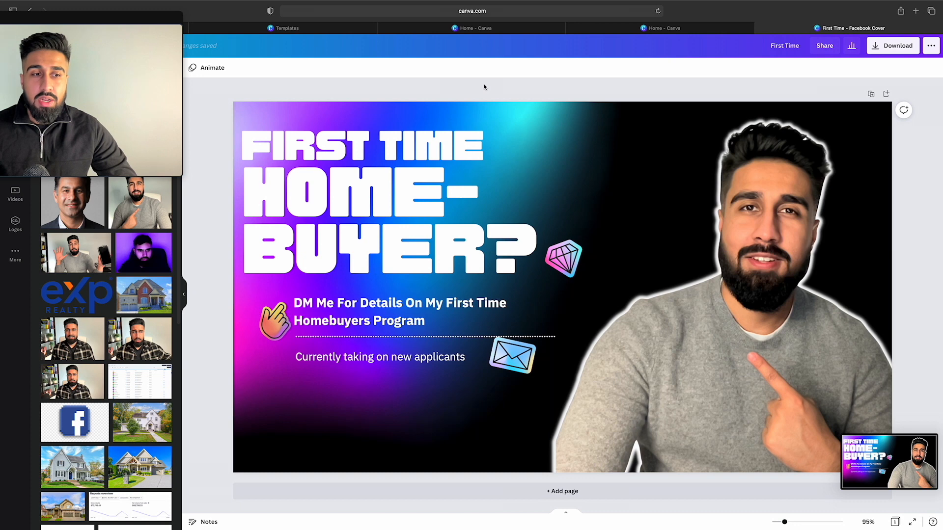
left_click_drag(134, 71, 226, 58)
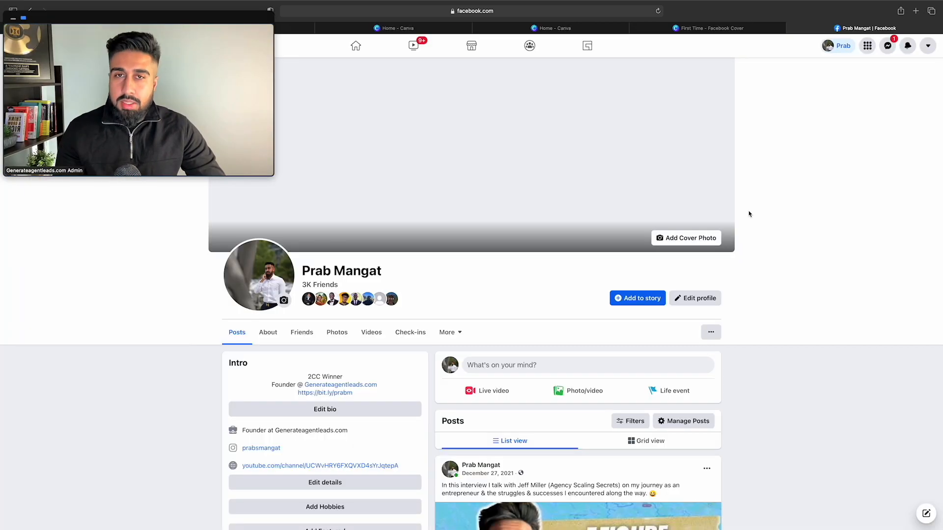
On the Facebook profile, upload the desktop file Screen Shot 2022-02-05 at 7.28.24 PM as the cover photo.
left_click(687, 240)
left_click(669, 271)
scroll(391, 294, "down", 5)
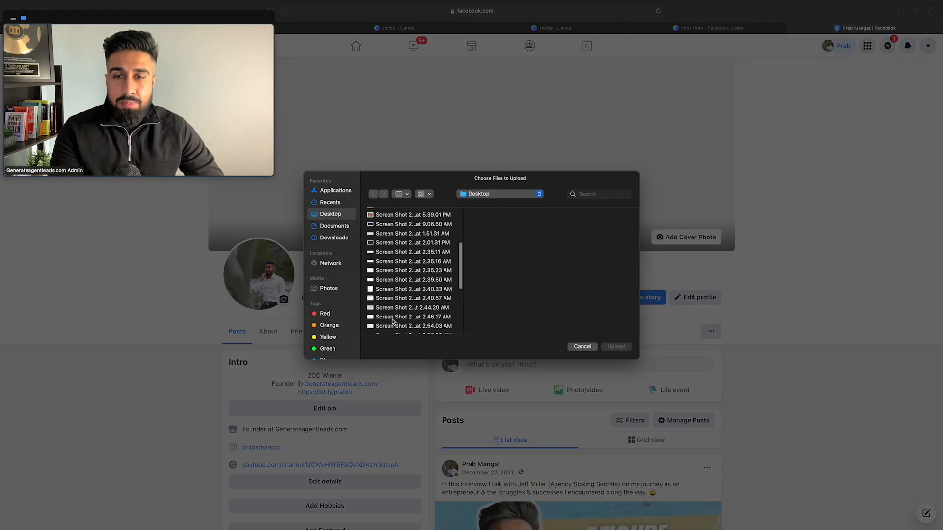
scroll(390, 294, "down", 5)
left_click(390, 298)
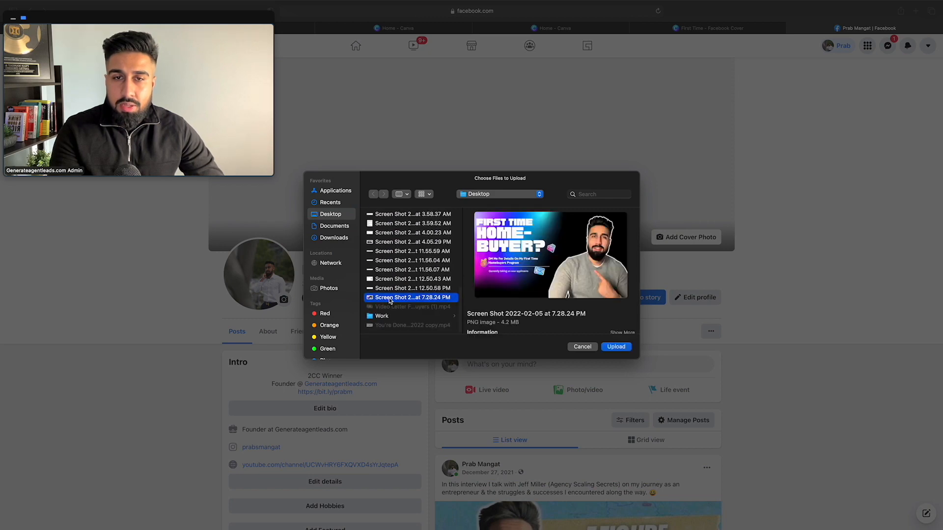
key("Return")
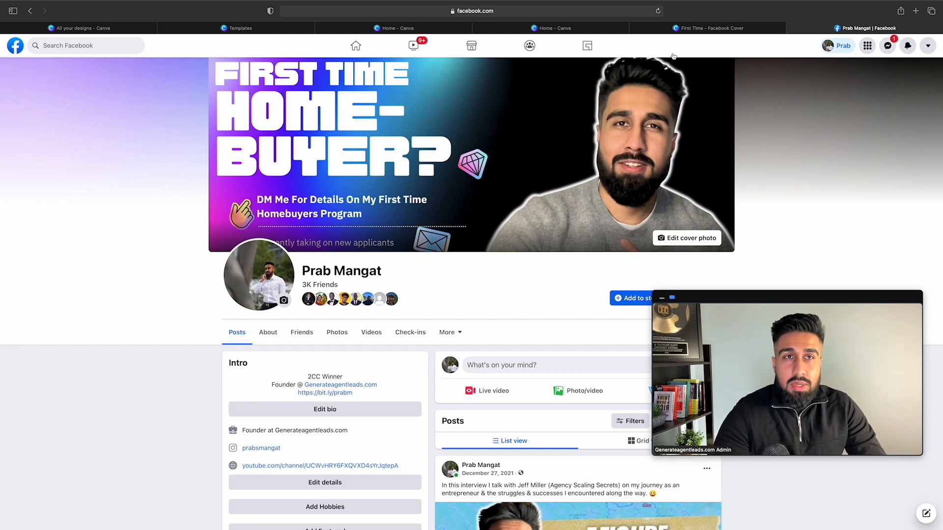
Return to Canva's home page and search the templates for "real estate".
left_click(708, 28)
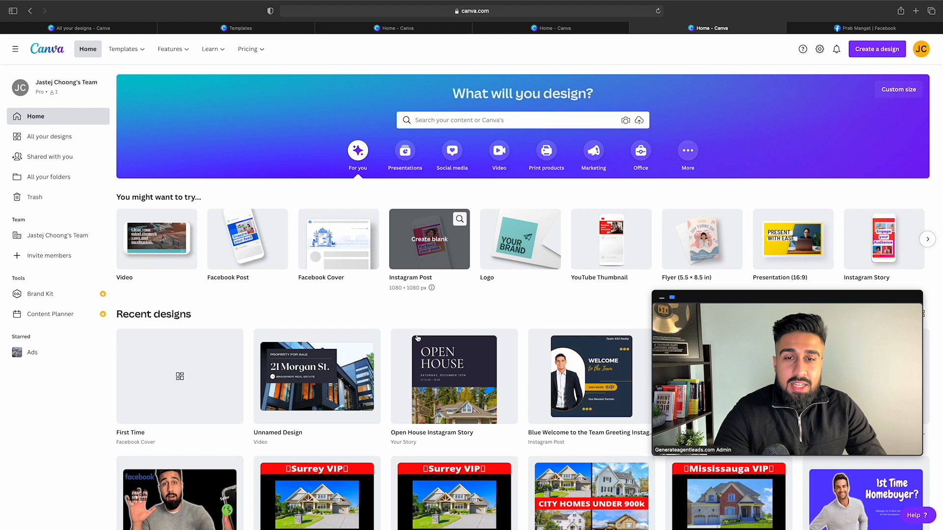
left_click(454, 120)
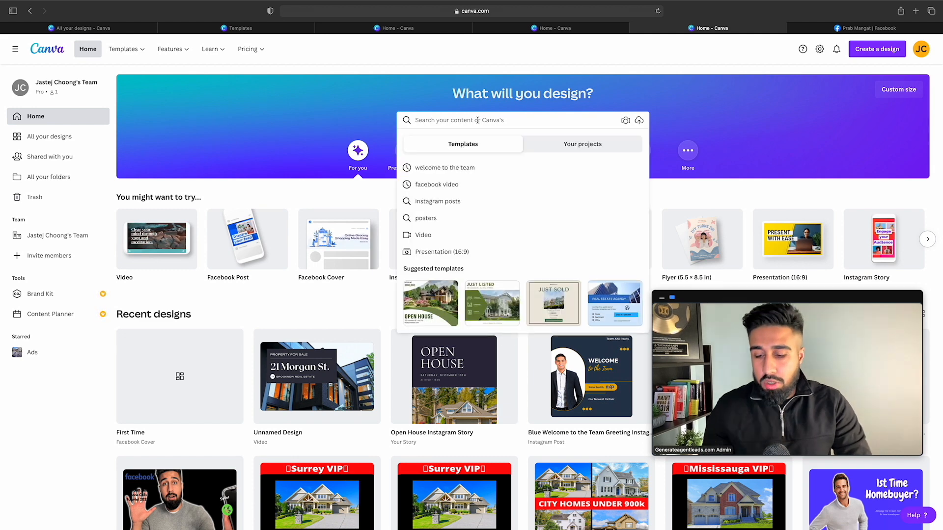
type("real estate")
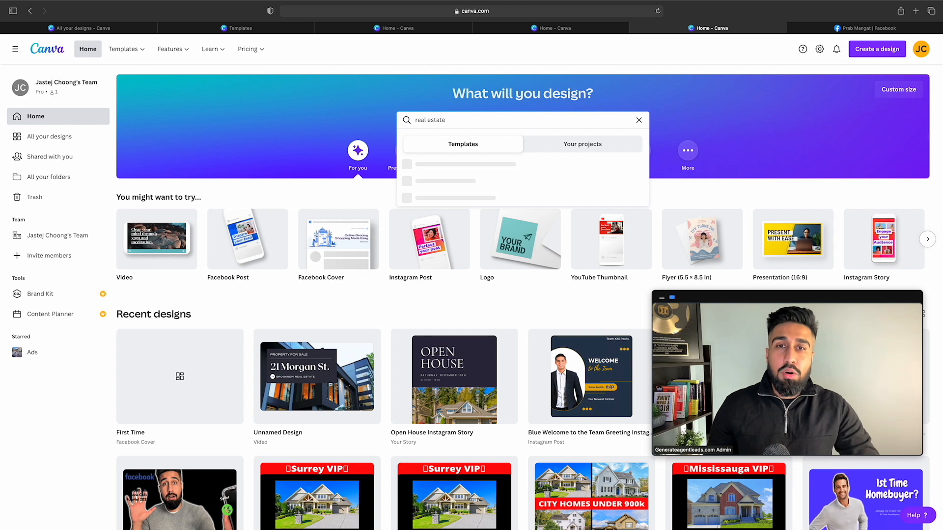
key("Return")
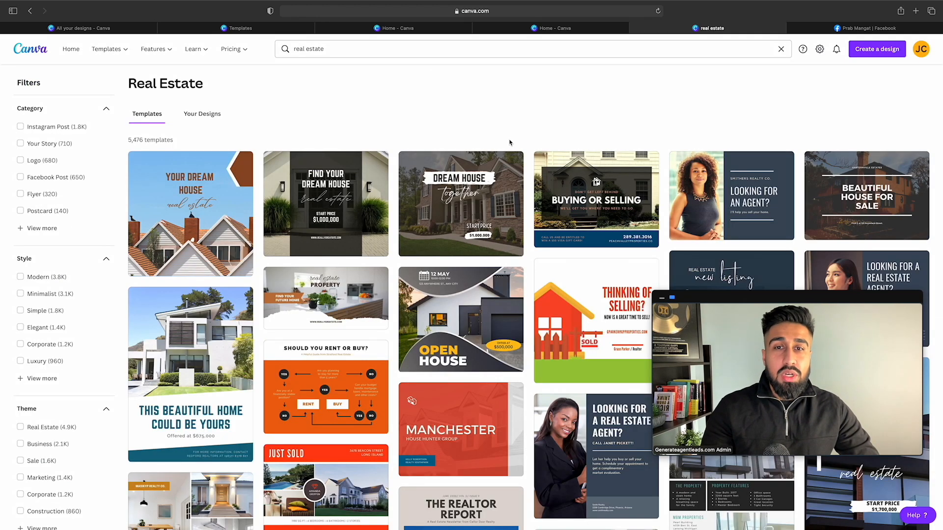
Browse the real estate template results to examine the range of posts, flyers, newsletters and logos on offer.
scroll(479, 222, "down", 5)
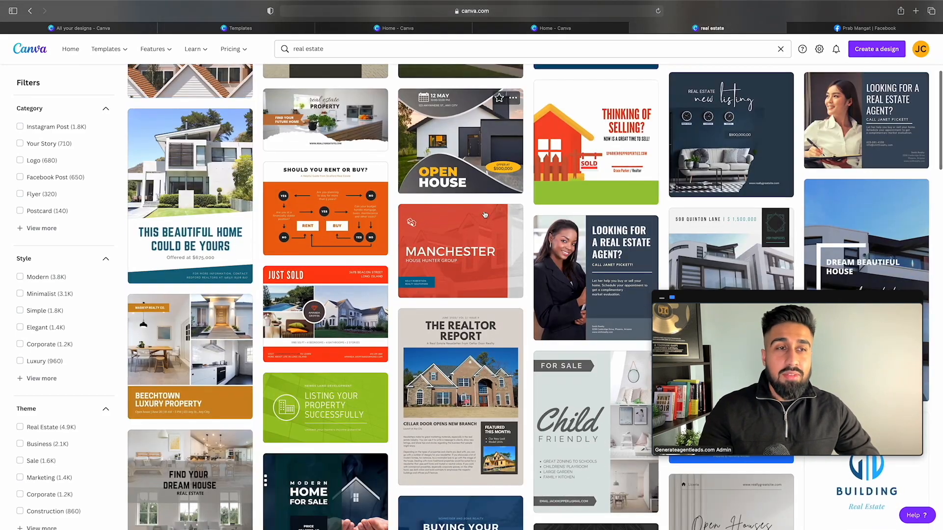
left_click_drag(800, 302, 76, 151)
scroll(544, 257, "down", 5)
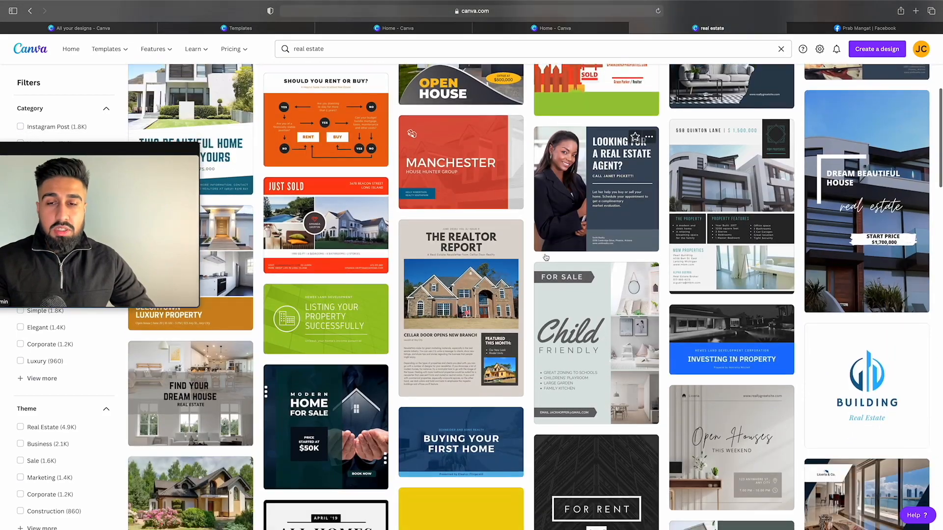
scroll(543, 258, "down", 10)
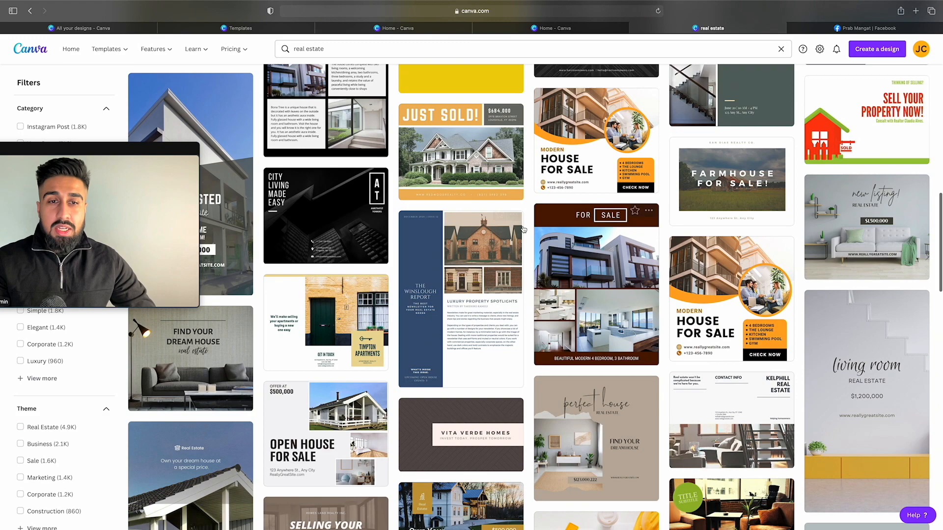
scroll(526, 228, "down", 1)
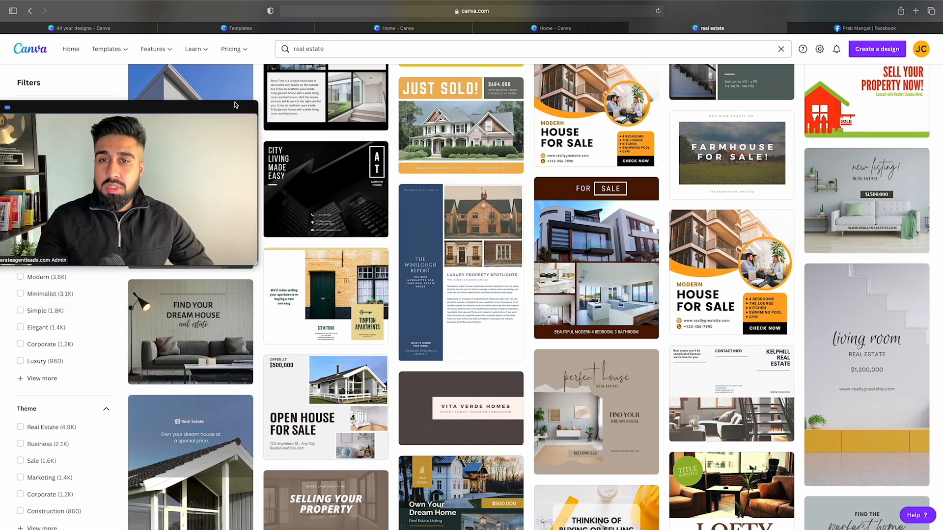
scroll(613, 157, "down", 6)
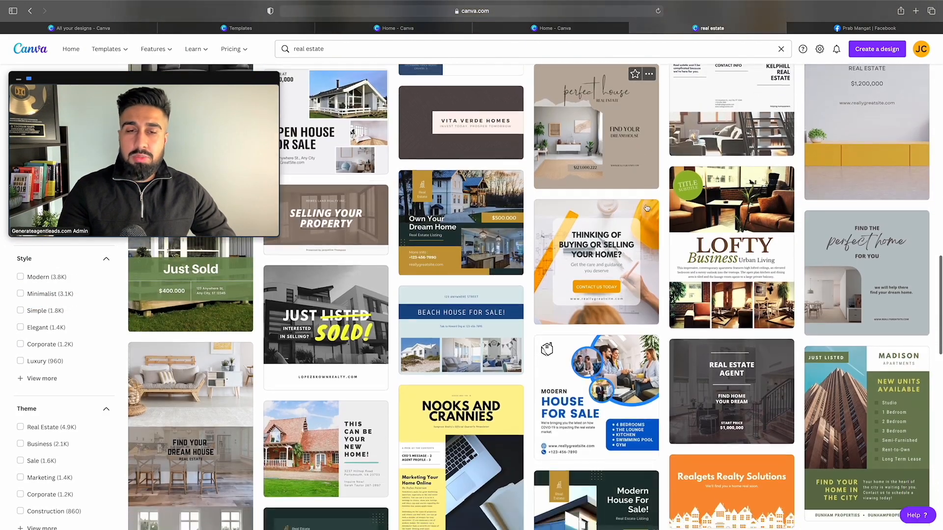
scroll(646, 208, "down", 4)
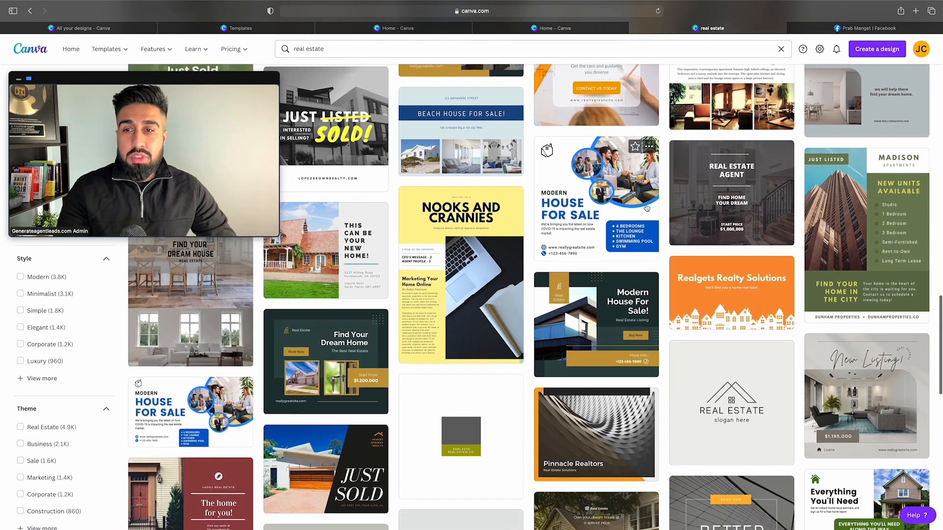
scroll(647, 208, "down", 10)
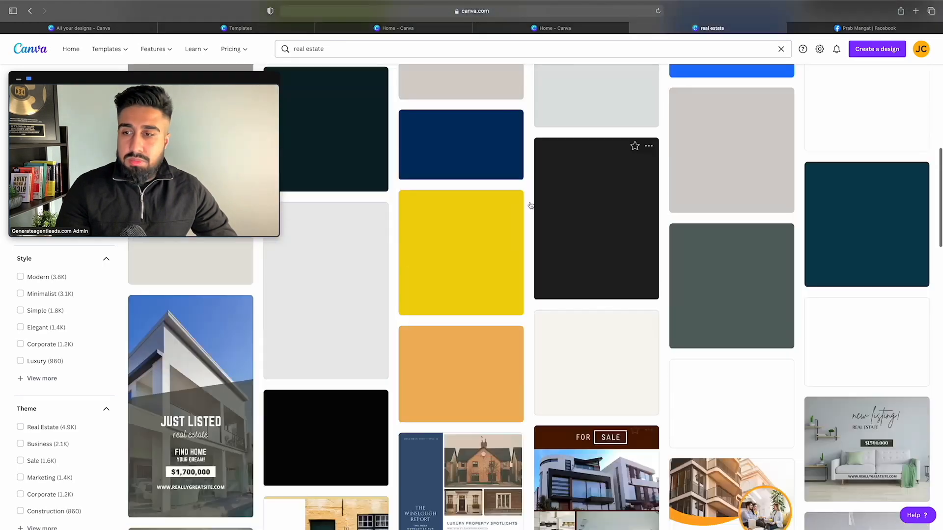
scroll(531, 206, "up", 1)
left_click_drag(216, 143, 477, 112)
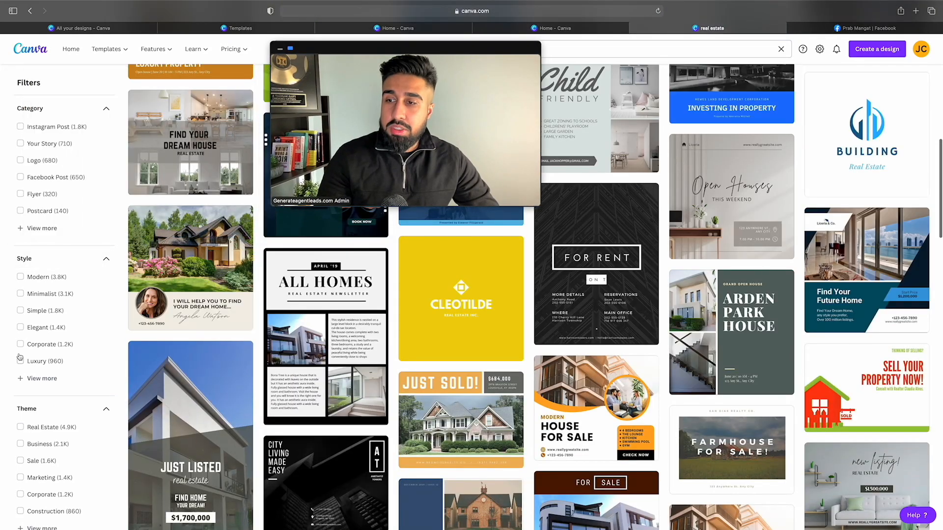
Filter the real estate templates by the Luxury style, look through them and clear the filter.
left_click(37, 362)
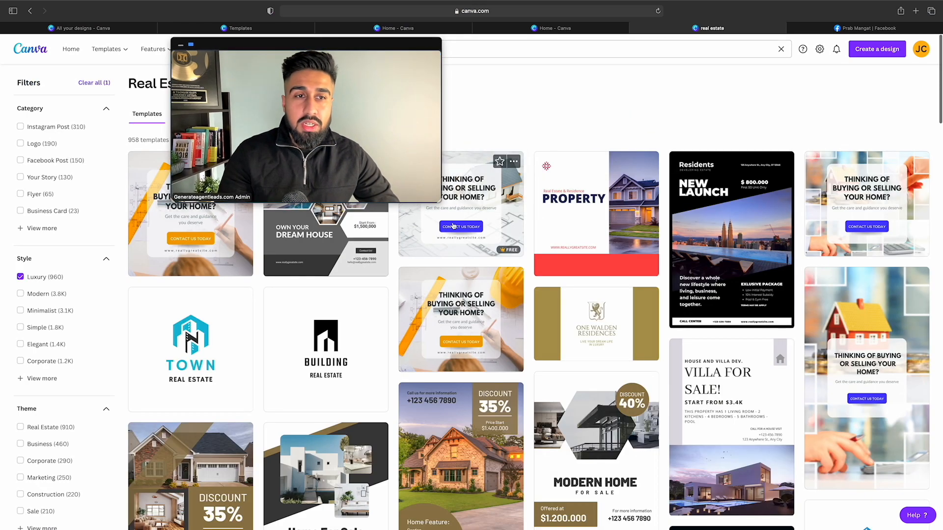
scroll(733, 248, "down", 10)
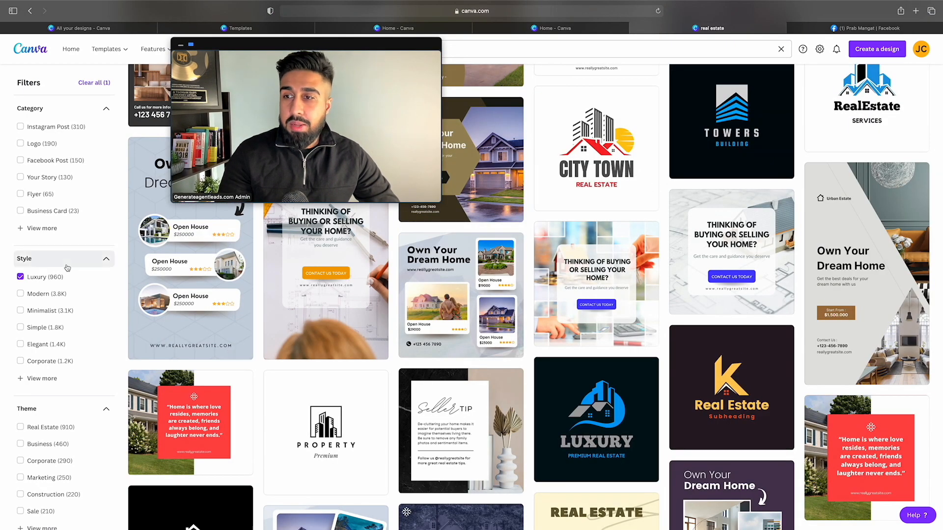
left_click(40, 277)
Narrow the real estate templates to the Flyer category, browse the flyer designs and remove the filter.
scroll(52, 305, "down", 3)
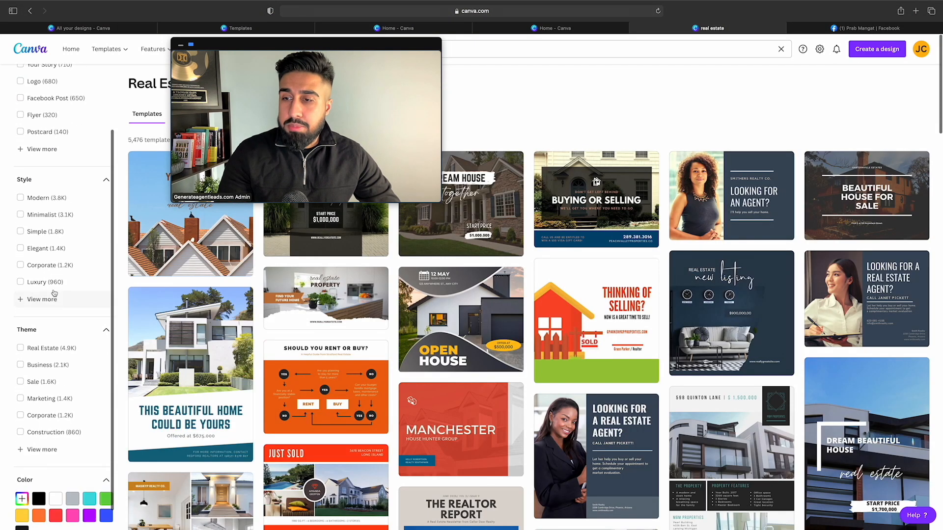
scroll(43, 260, "up", 2)
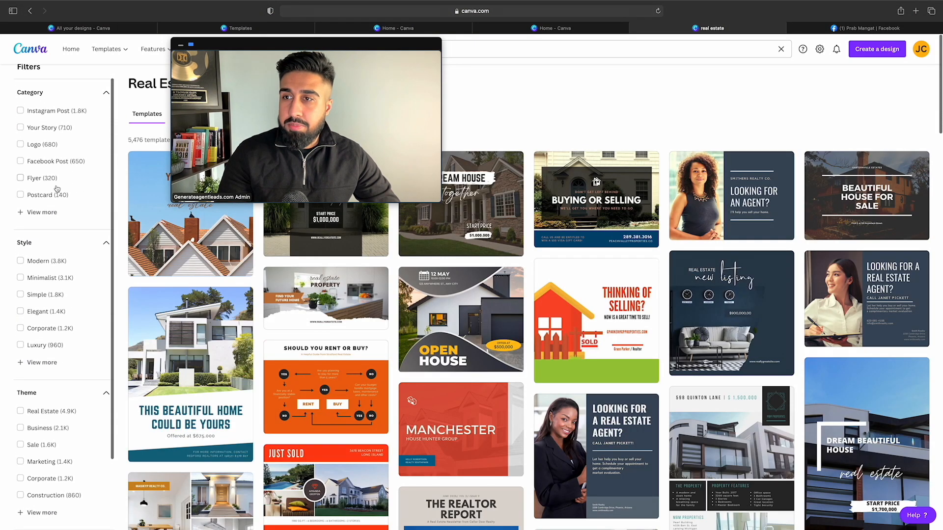
left_click(43, 179)
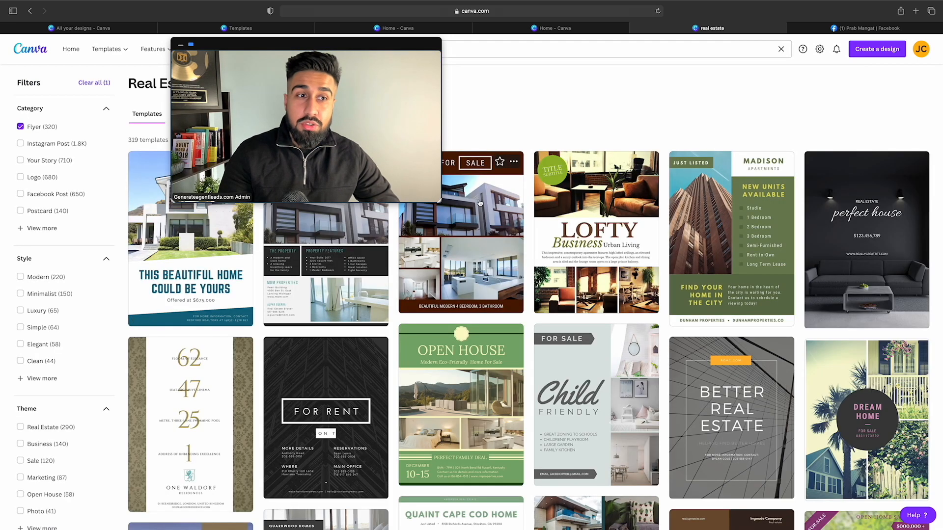
scroll(593, 233, "down", 5)
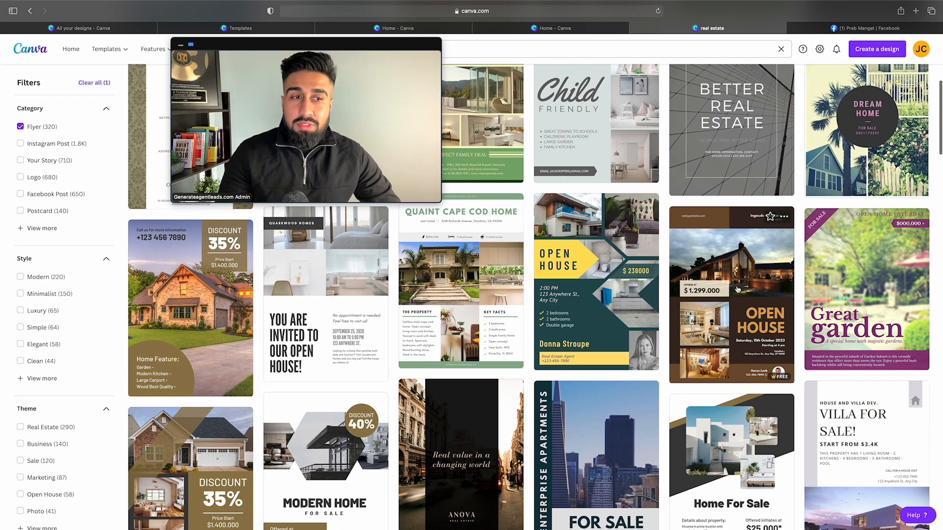
scroll(813, 371, "down", 2)
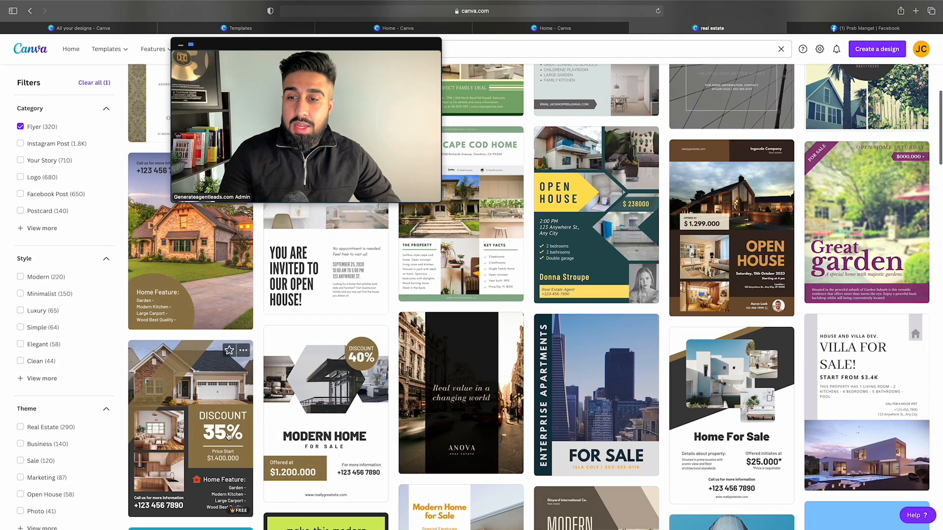
scroll(228, 439, "down", 1)
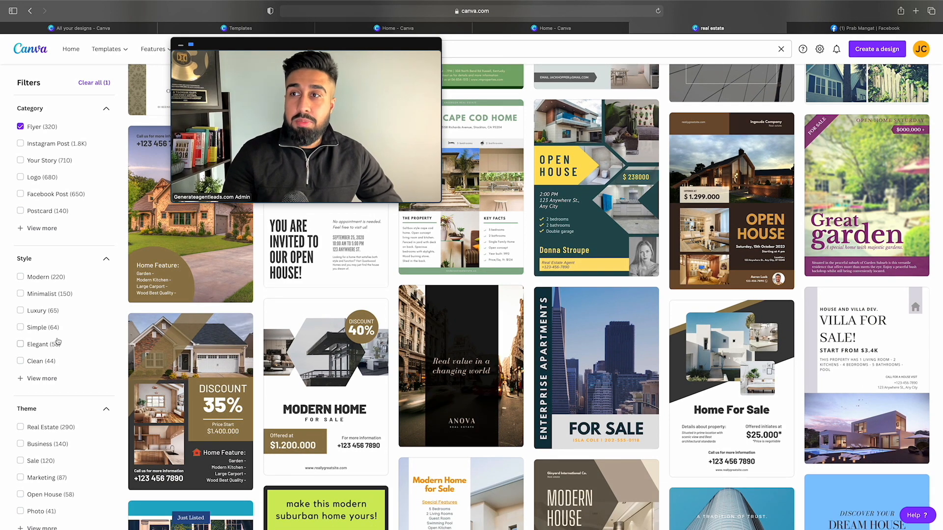
left_click(20, 127)
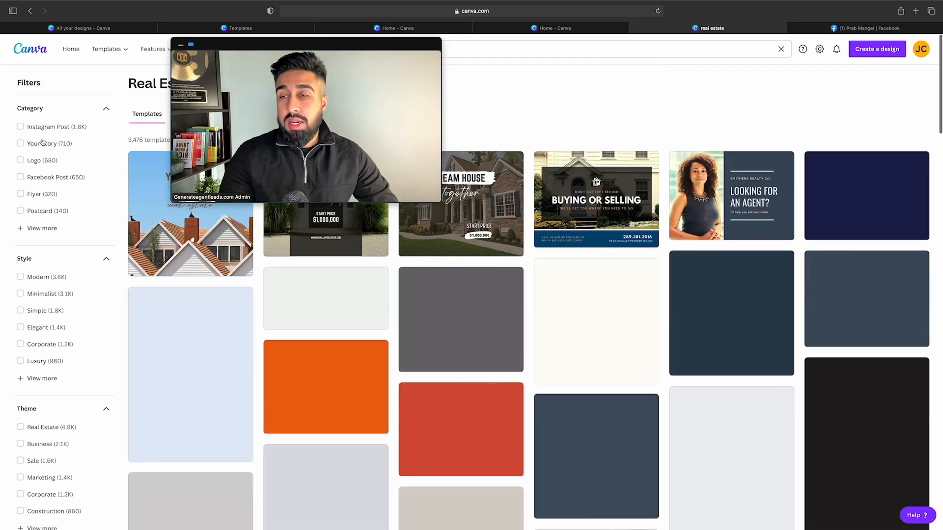
Filter the real estate templates by the Instagram Post category and browse the post designs.
left_click(51, 131)
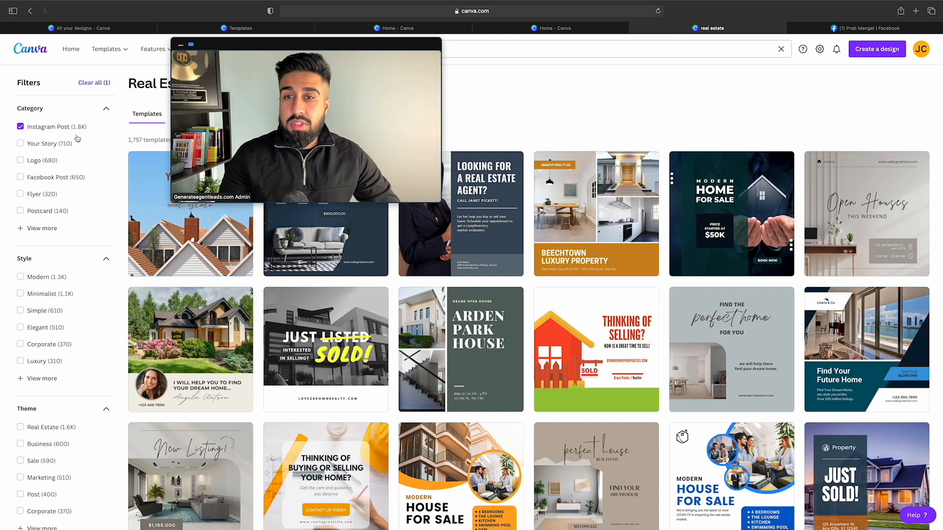
left_click_drag(305, 141, 506, 115)
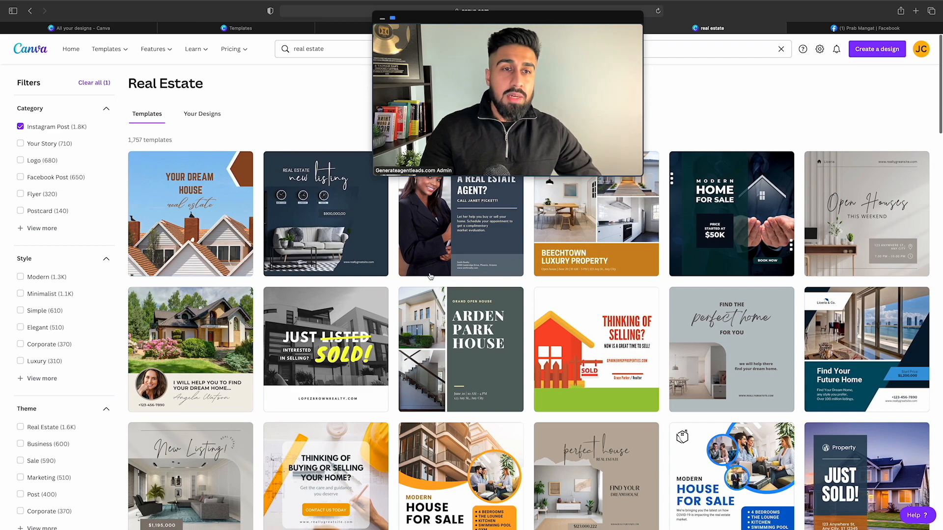
scroll(688, 304, "down", 1)
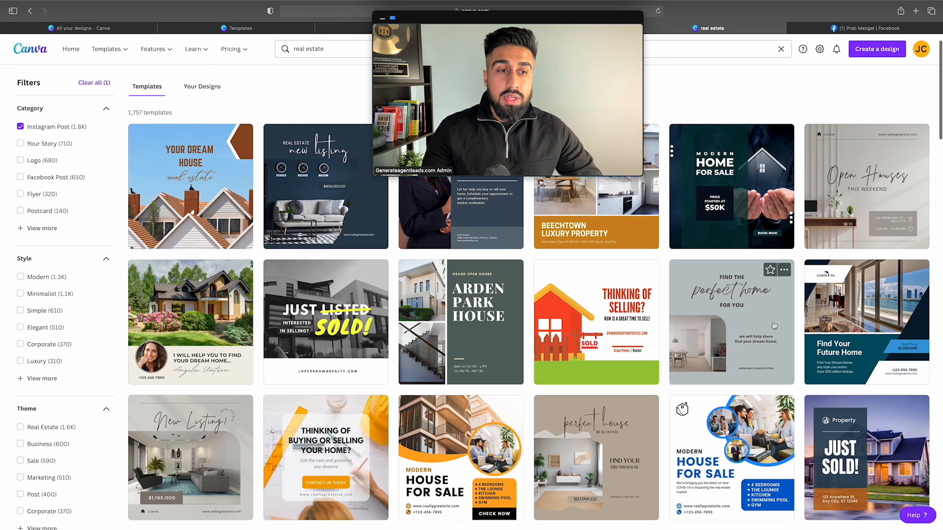
scroll(774, 326, "down", 6)
scroll(774, 325, "down", 1)
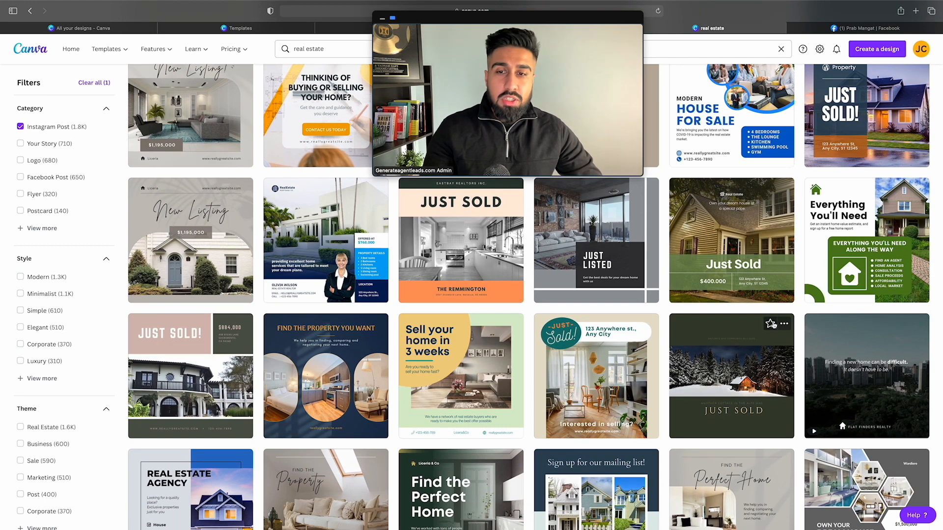
scroll(773, 326, "down", 3)
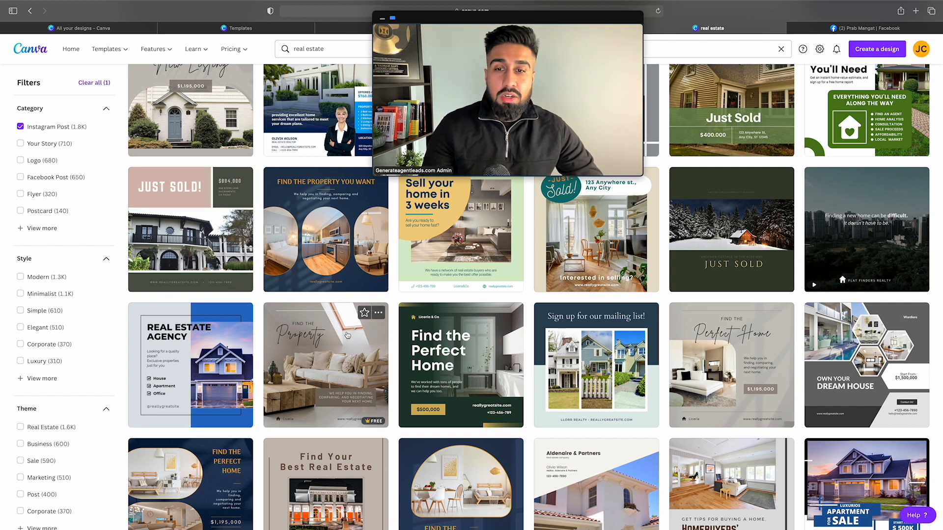
scroll(347, 335, "down", 1)
scroll(347, 337, "down", 5)
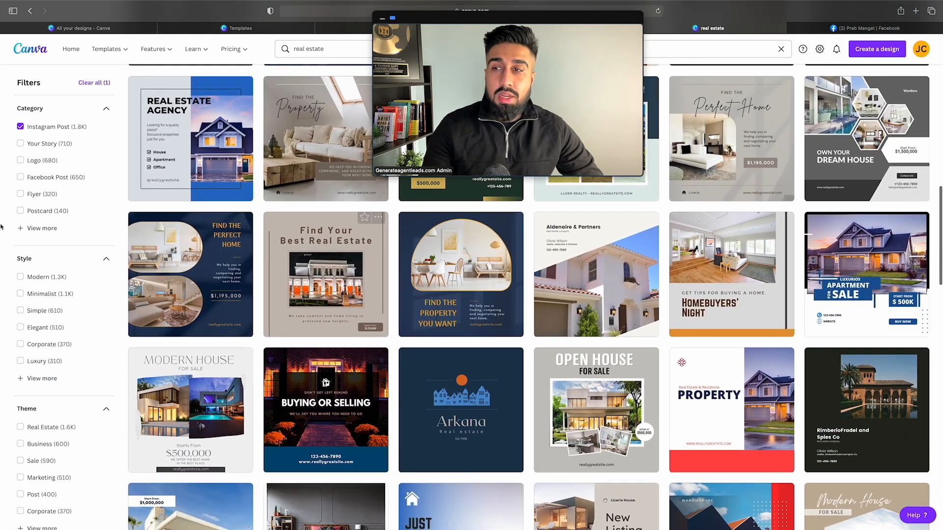
Replace the Instagram Post filter with the Logo category and look over the real estate logo templates.
left_click(28, 128)
left_click(42, 161)
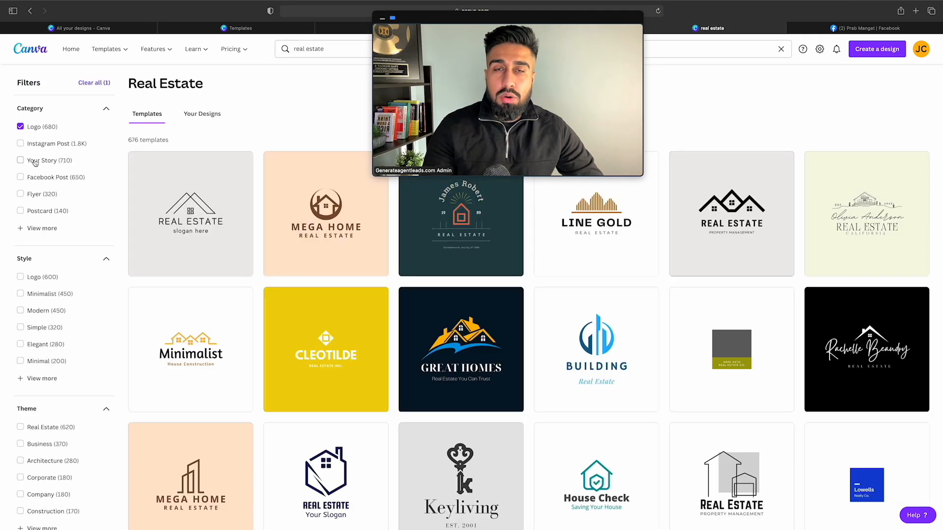
scroll(600, 280, "down", 1)
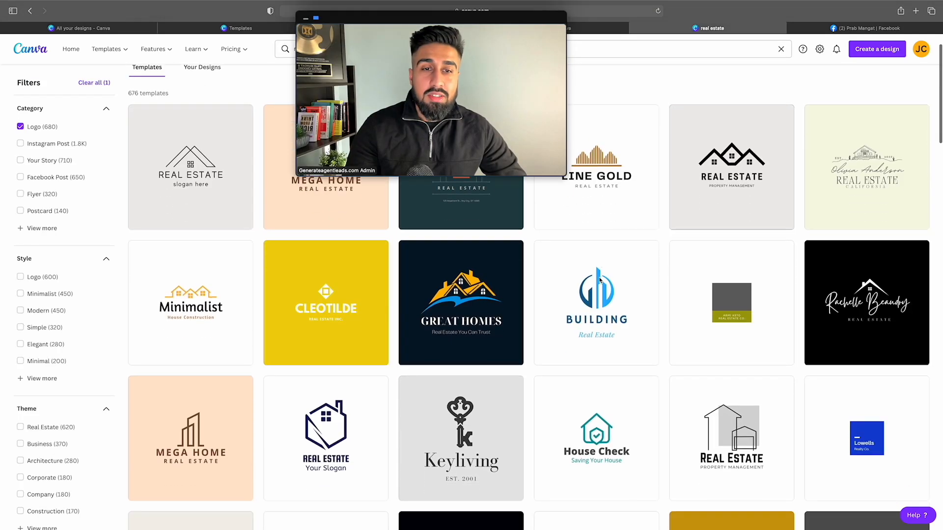
Browse further down the real estate logo templates to examine the range of logo designs.
scroll(599, 280, "down", 2)
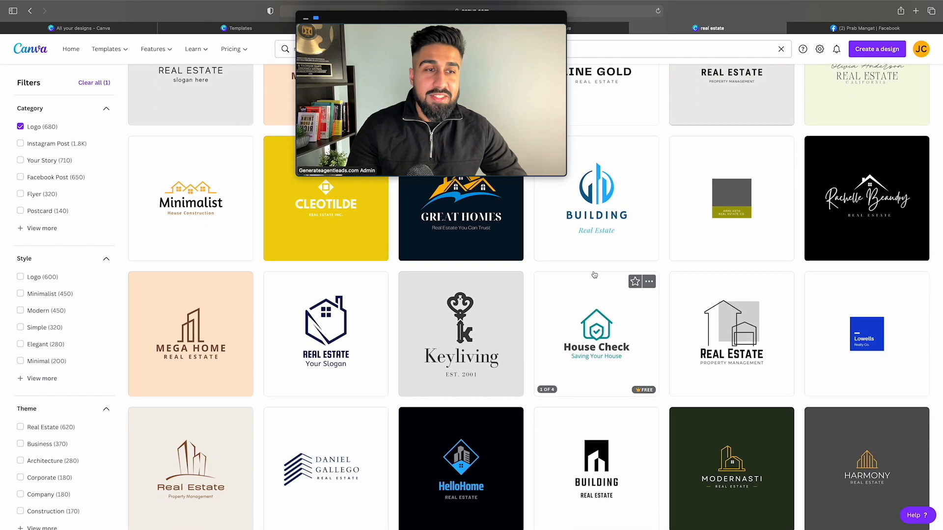
scroll(594, 275, "down", 2)
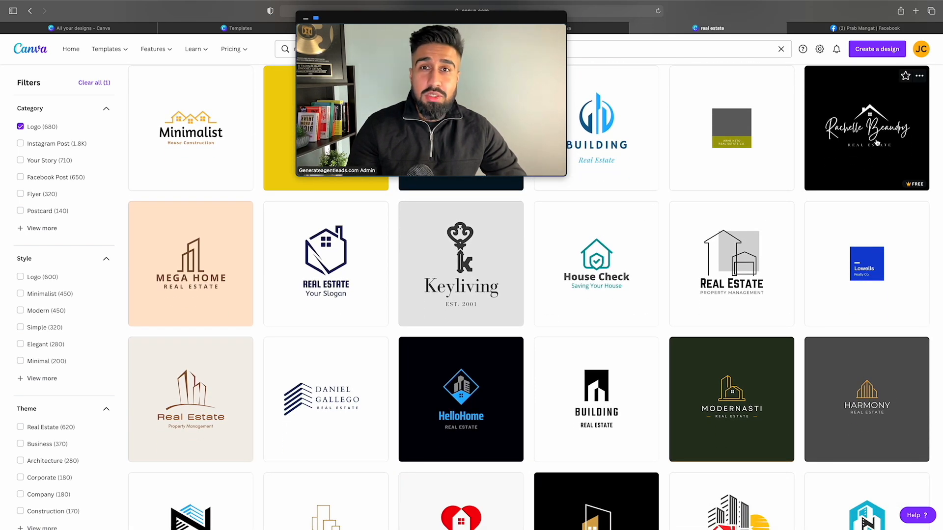
scroll(689, 251, "down", 3)
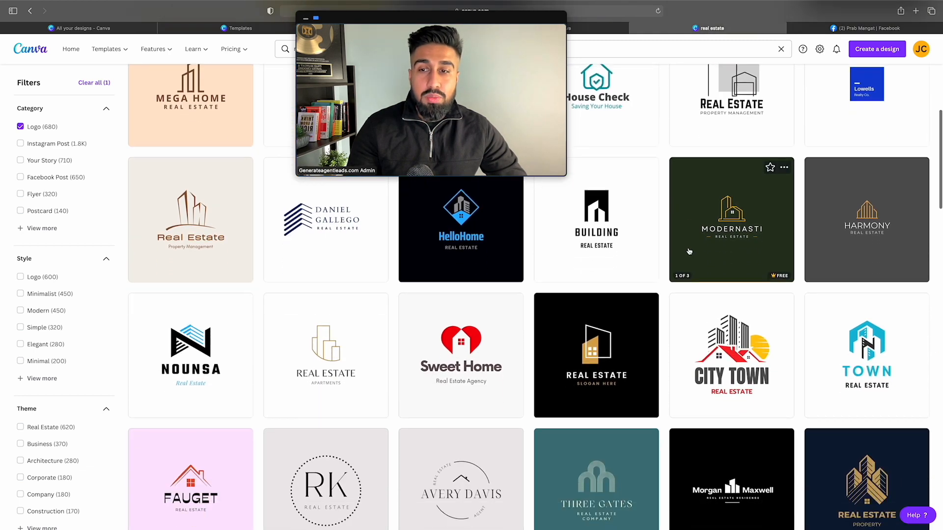
scroll(689, 251, "down", 7)
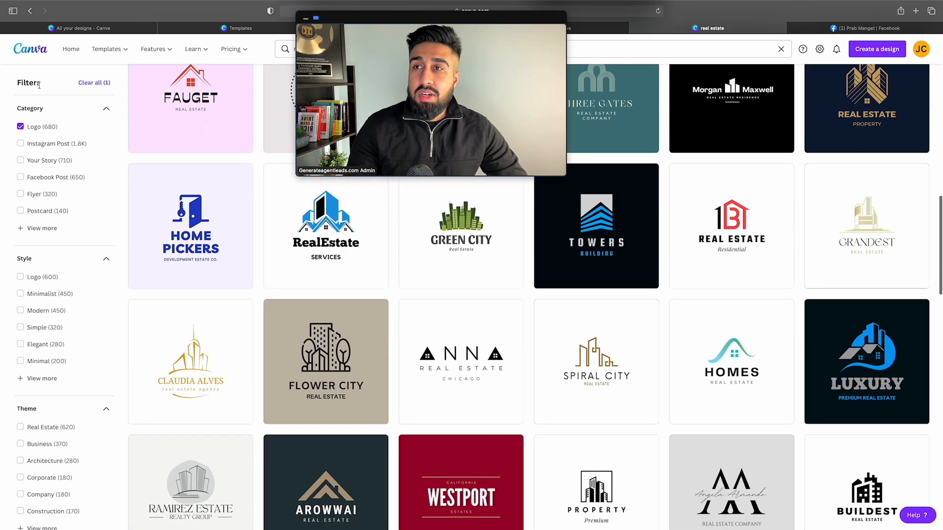
scroll(39, 85, "up", 4)
Leave the real estate template results, return to the home page and look over the recent designs.
left_click(30, 12)
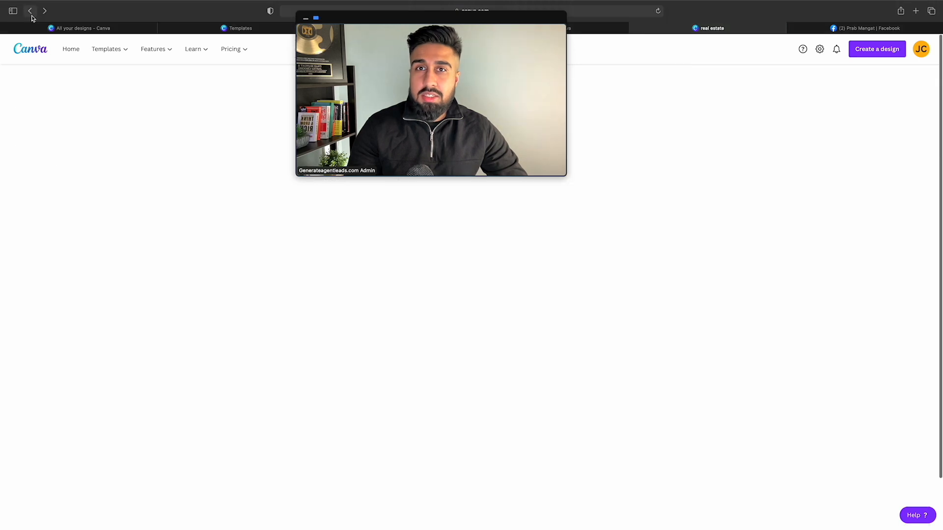
left_click(71, 49)
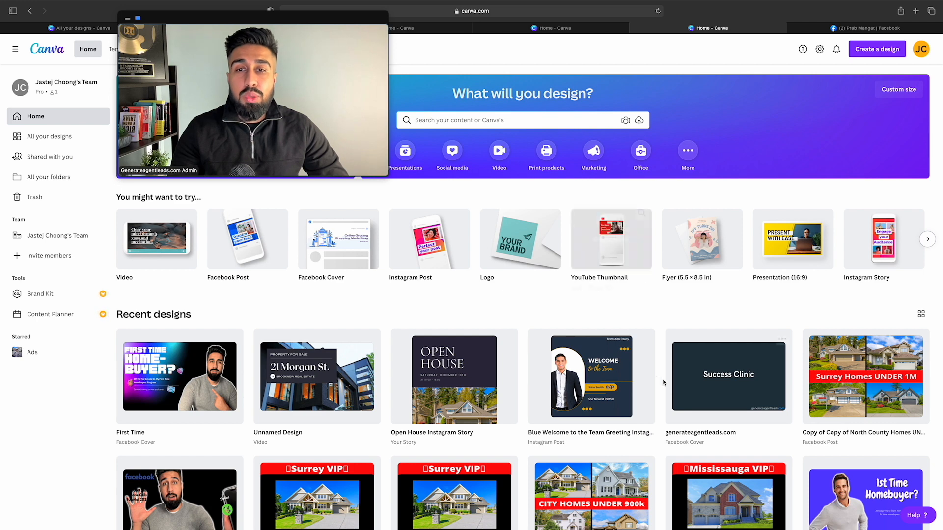
scroll(618, 494, "down", 1)
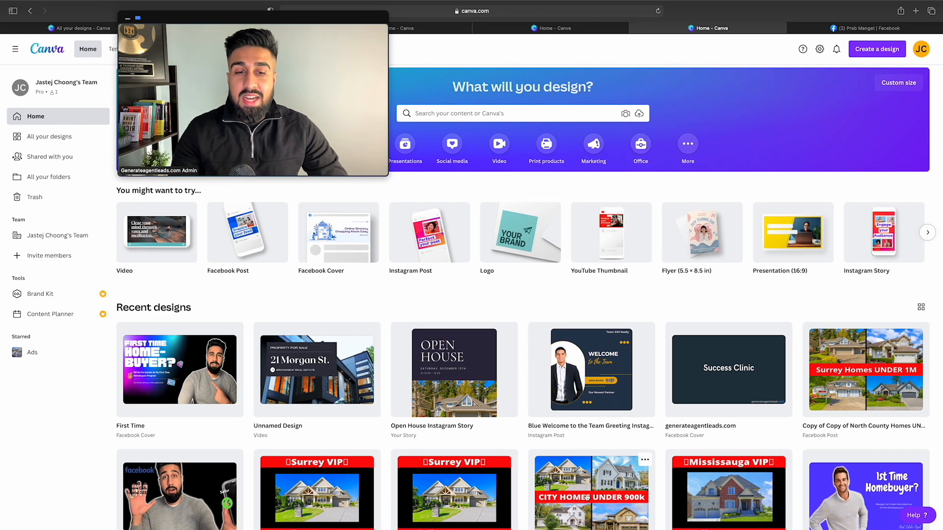
scroll(604, 498, "up", 1)
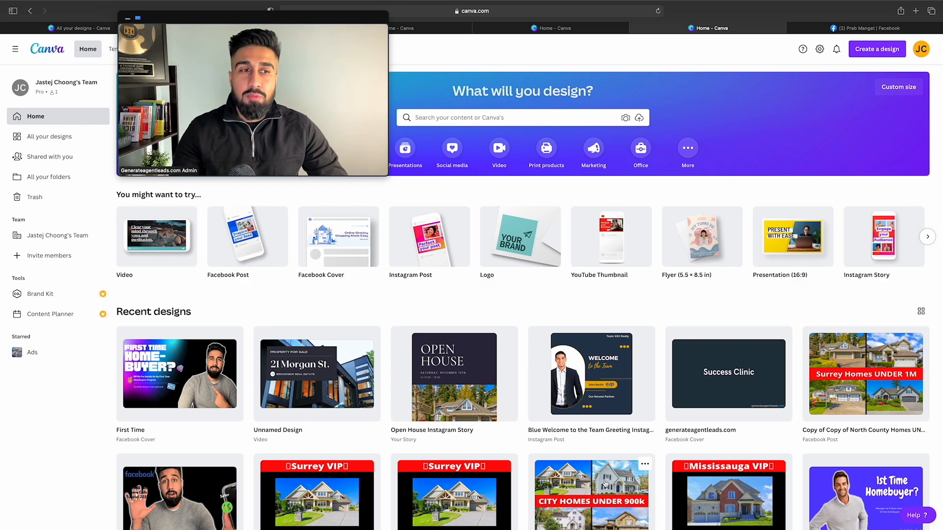
scroll(666, 390, "up", 1)
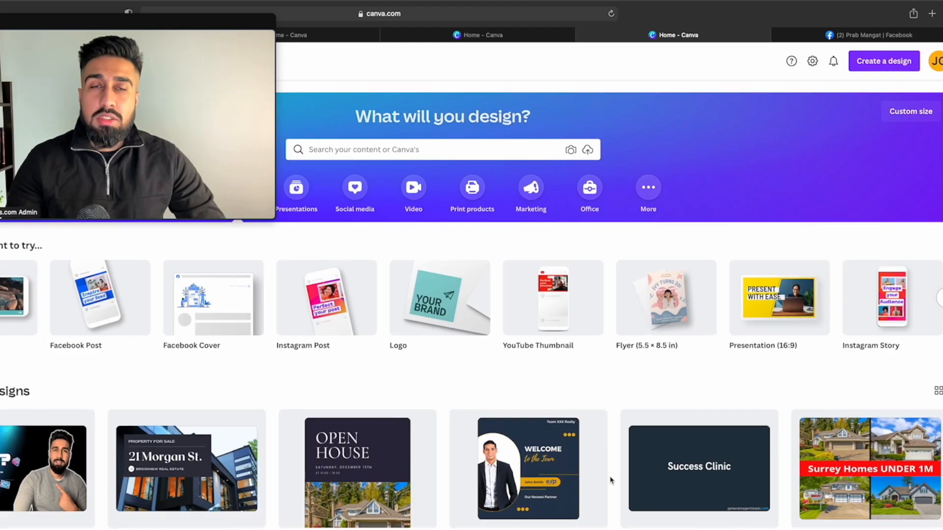
left_click_drag(337, 147, 627, 150)
left_click_drag(573, 187, 777, 181)
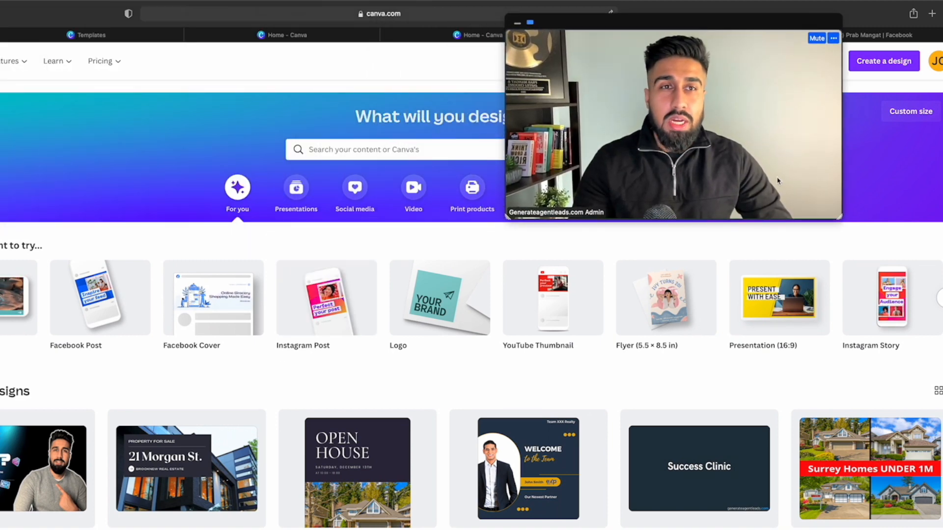